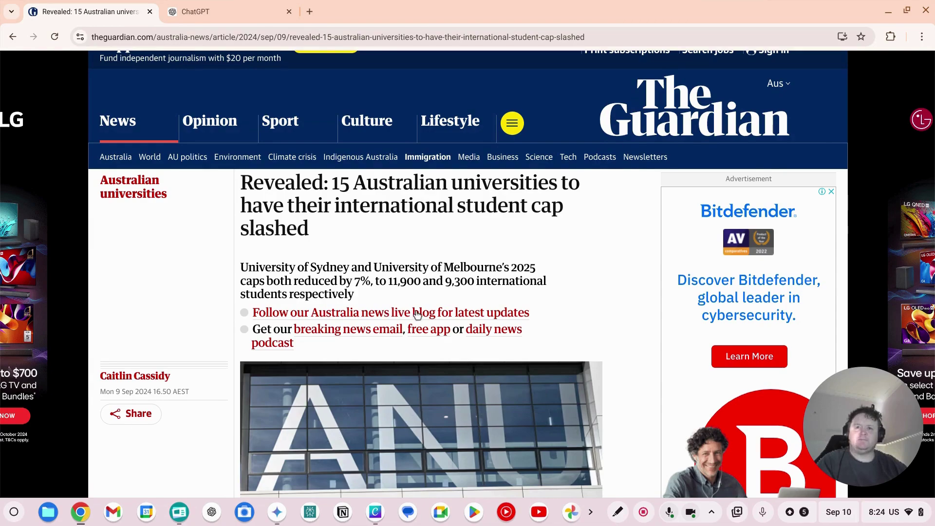
Scroll the Guardian article down to the 'International student caps for every university' table.
{"action": "scroll", "coordinate": [414, 312], "scroll_direction": "down", "scroll_amount": 2}
{"action": "scroll", "coordinate": [413, 310], "scroll_direction": "down", "scroll_amount": 7}
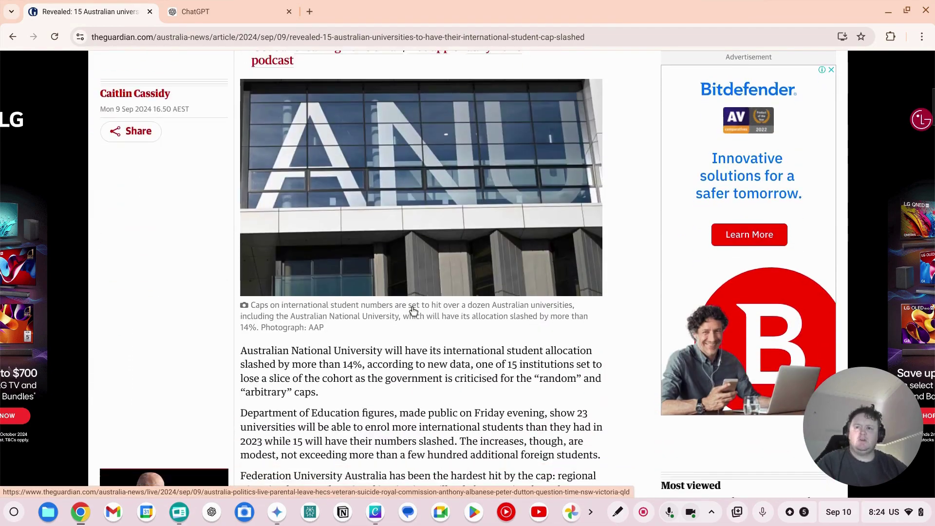
{"action": "scroll", "coordinate": [414, 310], "scroll_direction": "down", "scroll_amount": 9}
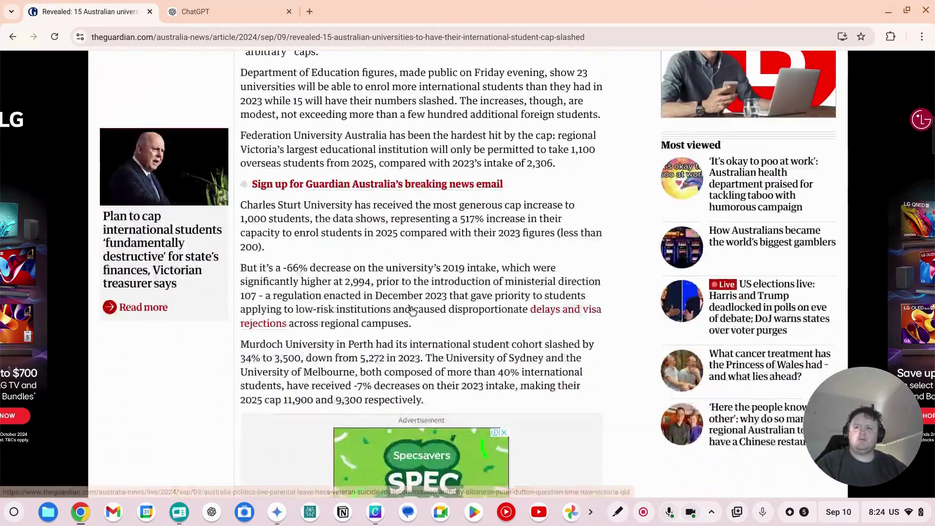
{"action": "scroll", "coordinate": [412, 311], "scroll_direction": "down", "scroll_amount": 5}
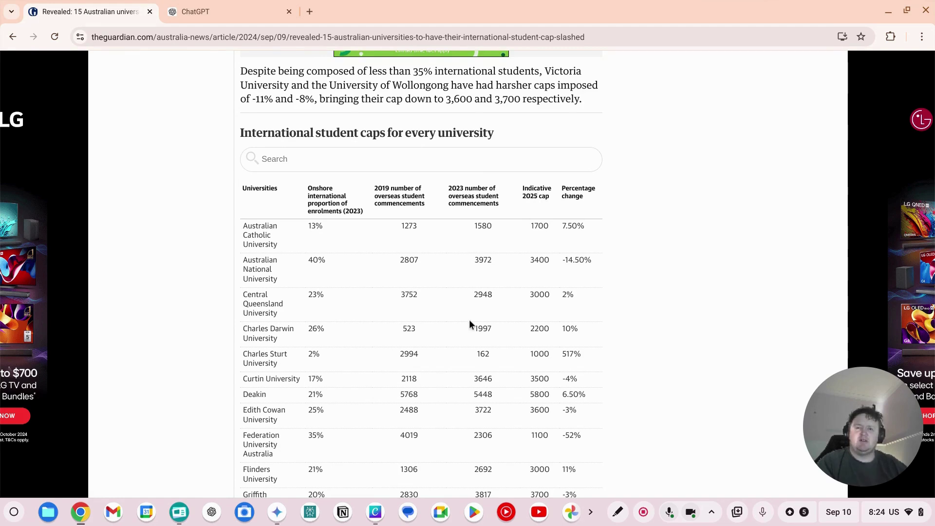
{"action": "scroll", "coordinate": [470, 324], "scroll_direction": "down", "scroll_amount": 2}
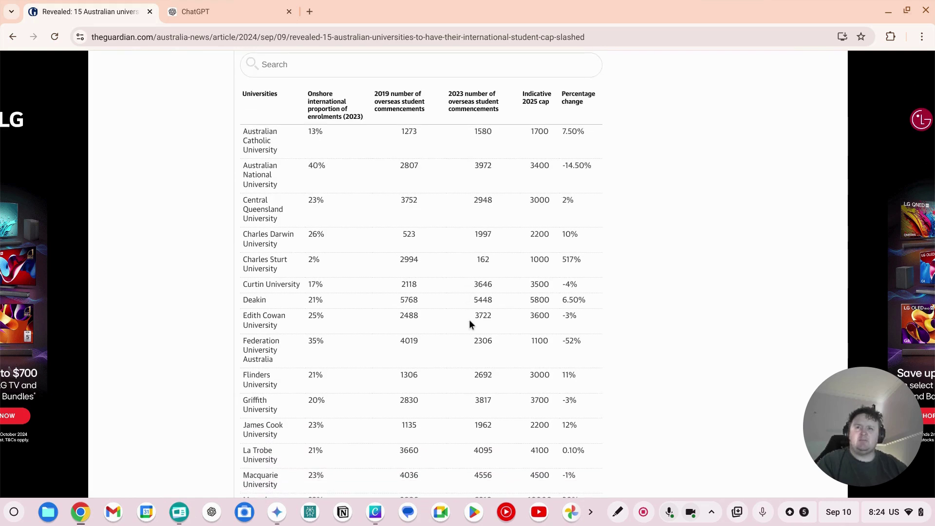
{"action": "scroll", "coordinate": [597, 346], "scroll_direction": "down", "scroll_amount": 2}
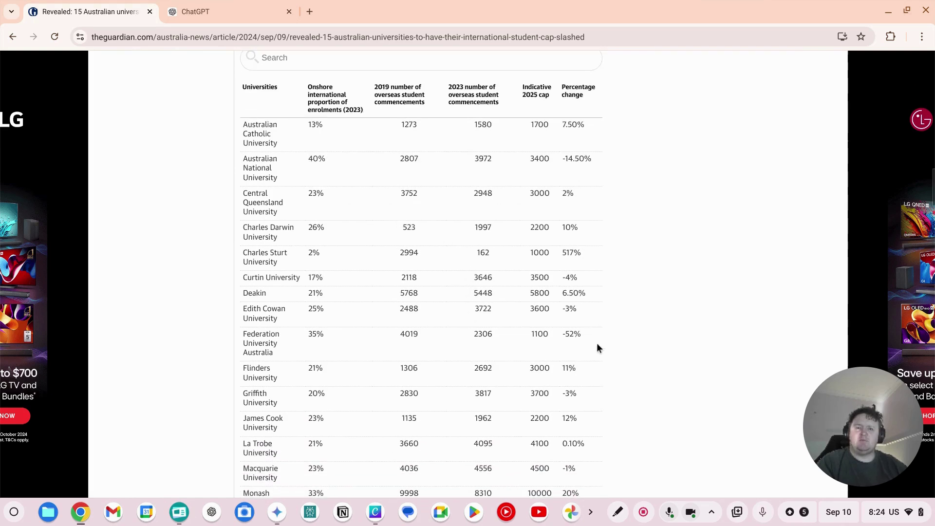
{"action": "scroll", "coordinate": [597, 345], "scroll_direction": "down", "scroll_amount": 3}
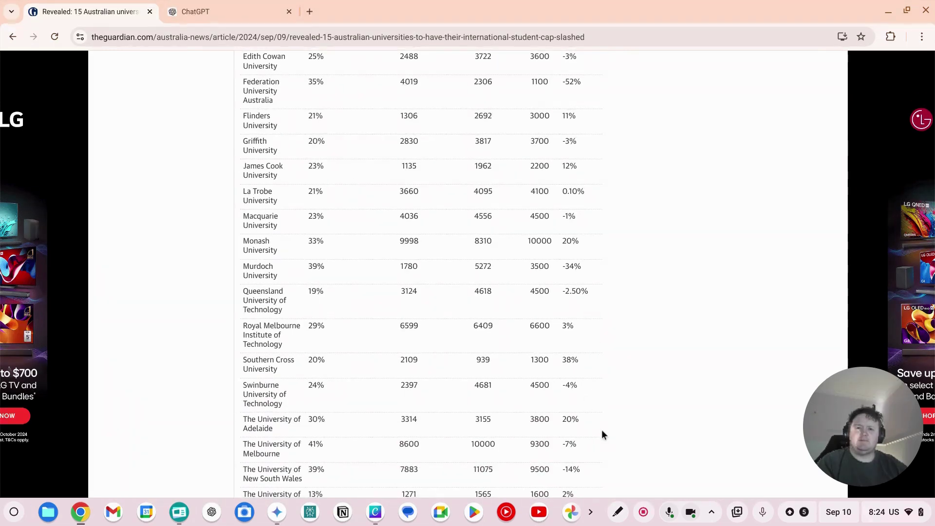
{"action": "scroll", "coordinate": [601, 431], "scroll_direction": "down", "scroll_amount": 3}
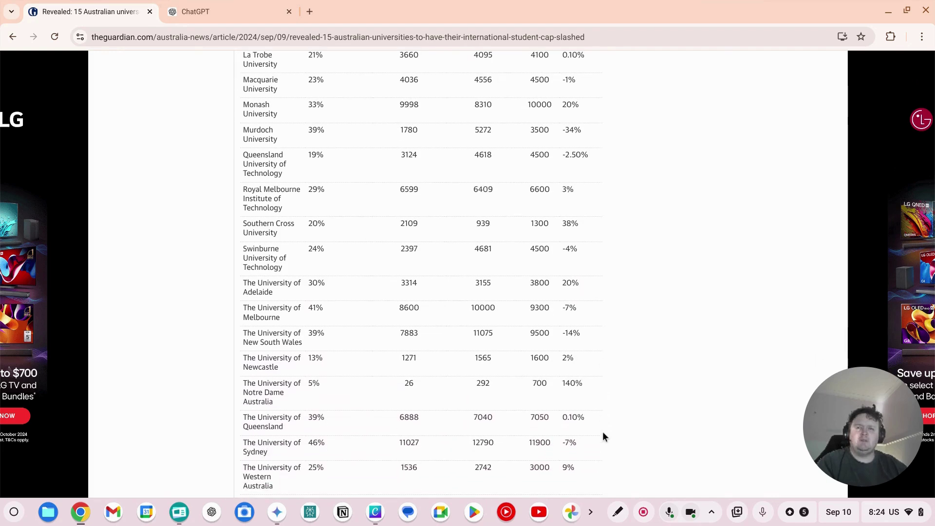
{"action": "scroll", "coordinate": [613, 389], "scroll_direction": "down", "scroll_amount": 1}
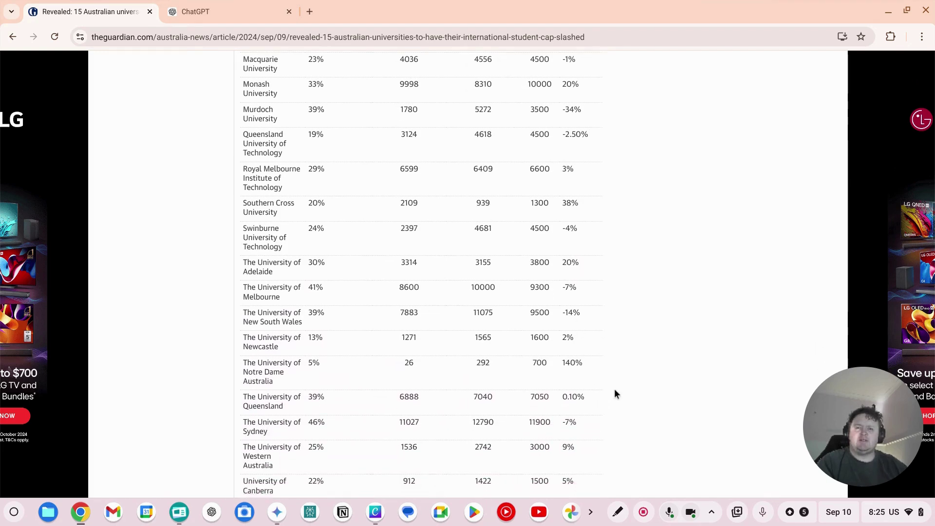
{"action": "scroll", "coordinate": [615, 393], "scroll_direction": "down", "scroll_amount": 1}
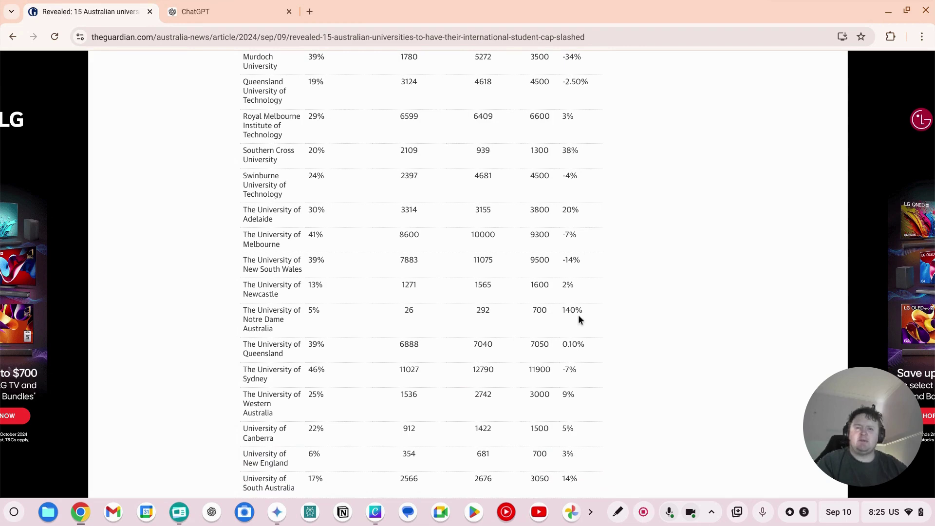
{"action": "scroll", "coordinate": [599, 386], "scroll_direction": "down", "scroll_amount": 3}
{"action": "scroll", "coordinate": [599, 386], "scroll_direction": "down", "scroll_amount": 2}
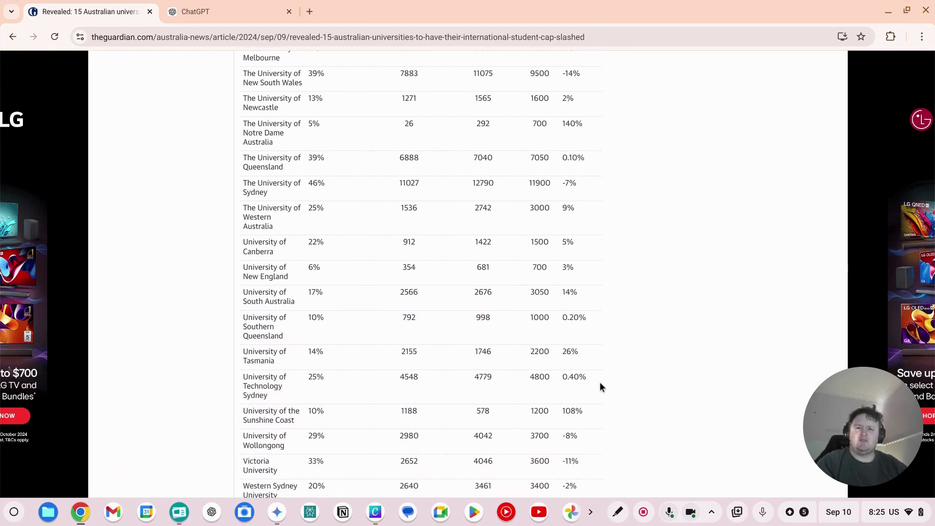
{"action": "scroll", "coordinate": [600, 386], "scroll_direction": "down", "scroll_amount": 4}
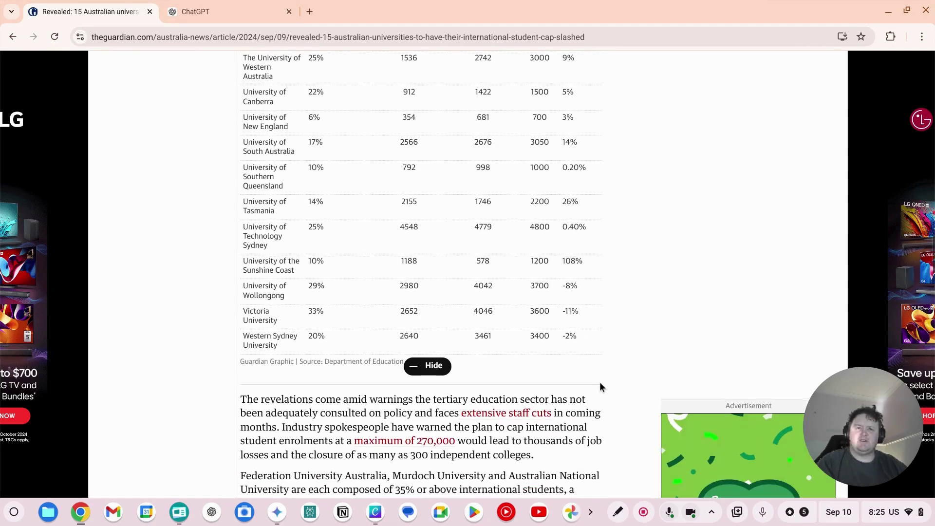
{"action": "scroll", "coordinate": [600, 387], "scroll_direction": "up", "scroll_amount": 1}
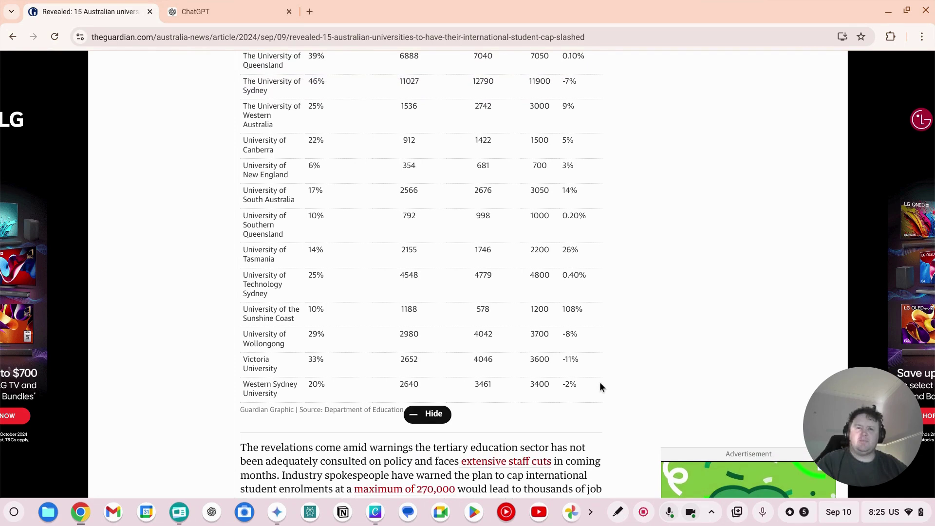
{"action": "scroll", "coordinate": [599, 385], "scroll_direction": "up", "scroll_amount": 2}
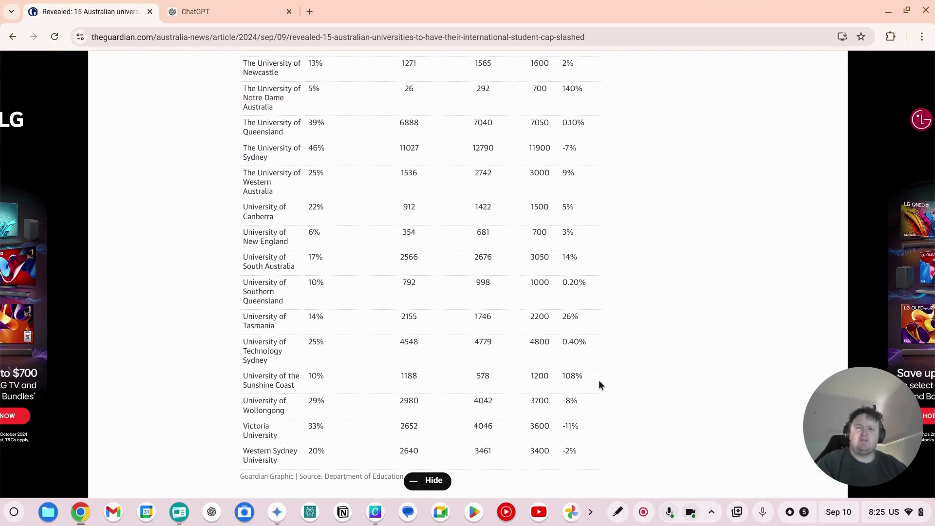
{"action": "scroll", "coordinate": [598, 380], "scroll_direction": "up", "scroll_amount": 8}
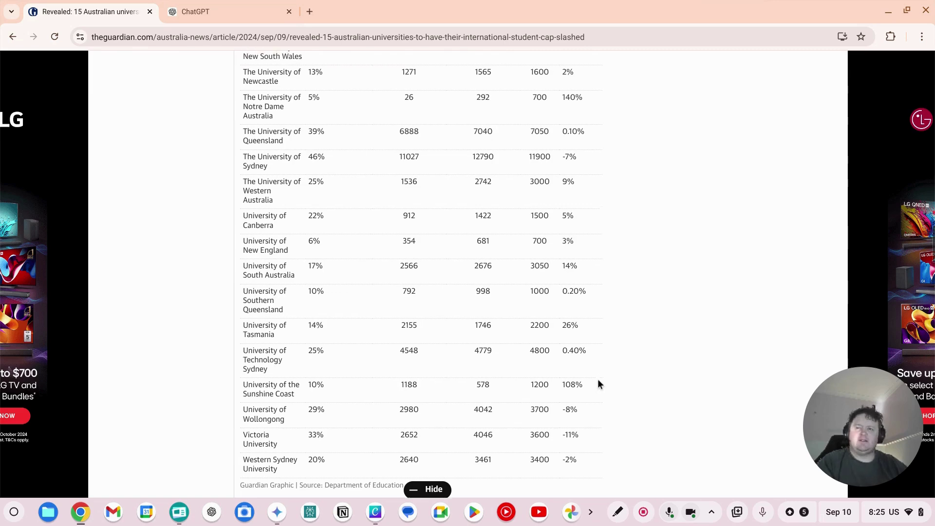
{"action": "scroll", "coordinate": [598, 379], "scroll_direction": "up", "scroll_amount": 8}
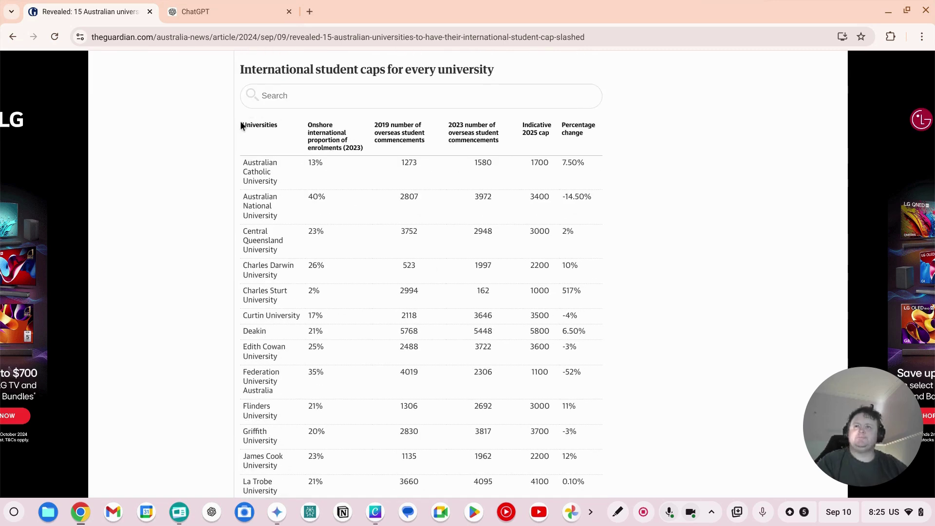
Copy the caps table from the Universities header row through Western Sydney University.
{"action": "left_click_drag", "start_coordinate": [238, 125], "coordinate": [583, 387]}
{"action": "scroll", "coordinate": [593, 190], "scroll_direction": "down", "scroll_amount": 10}
{"action": "scroll", "coordinate": [592, 200], "scroll_direction": "down", "scroll_amount": 7}
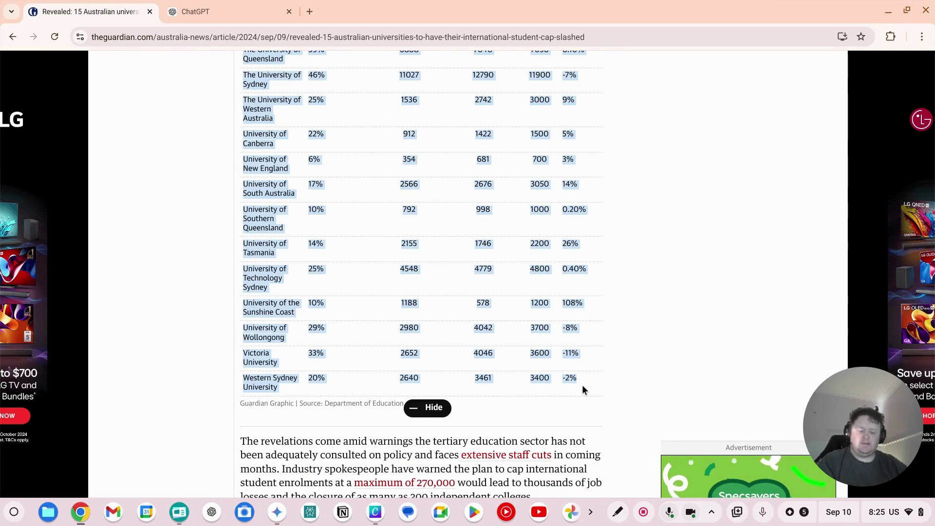
{"action": "key", "text": "ctrl"}
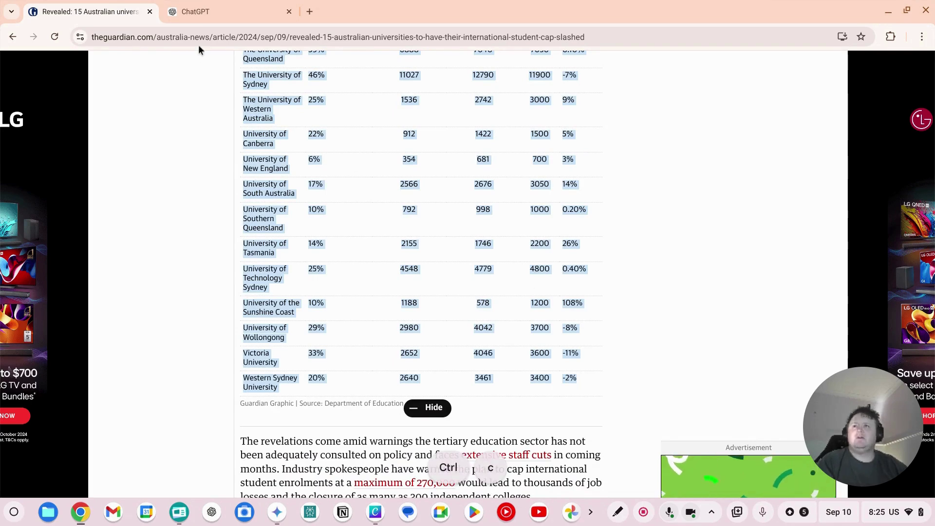
Draft a ChatGPT message asking to remove all non-Victorian universities, with the caps table pasted below.
{"action": "left_click", "coordinate": [198, 15]}
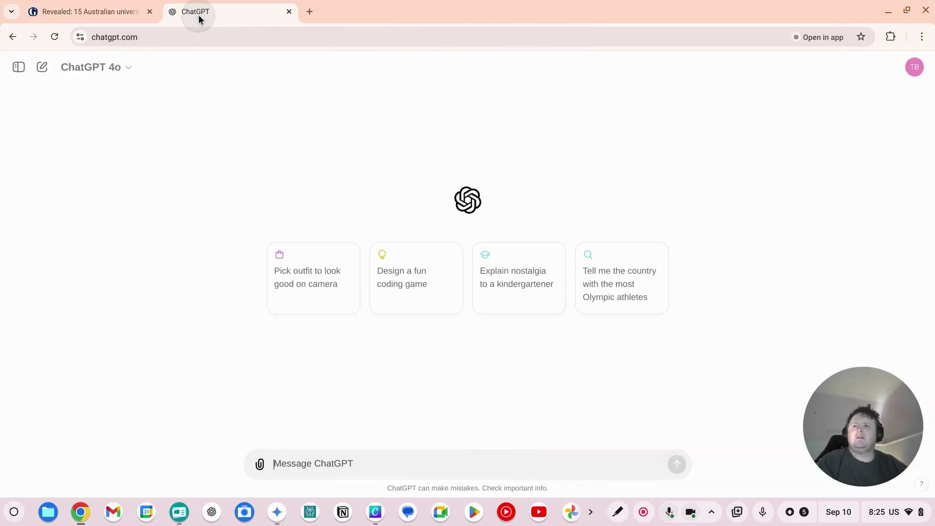
{"action": "left_click", "coordinate": [333, 463]}
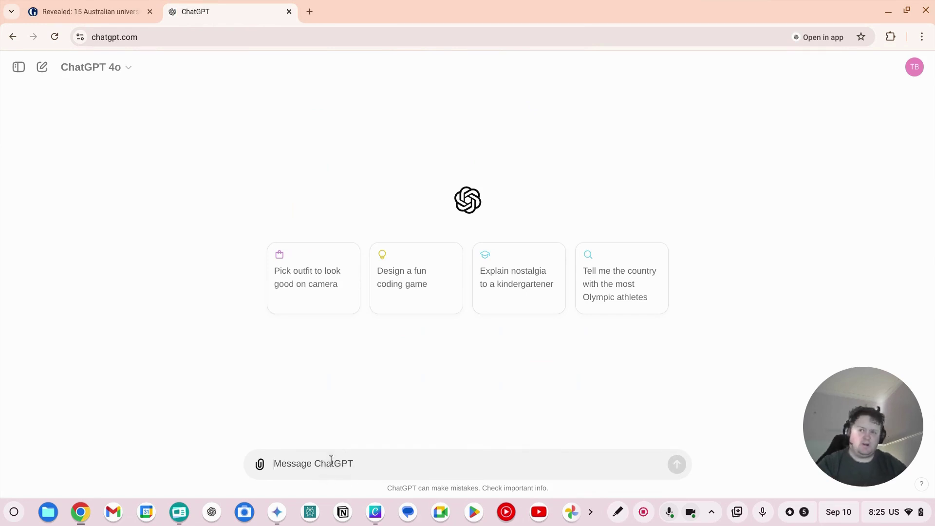
{"action": "type", "text": "Please"}
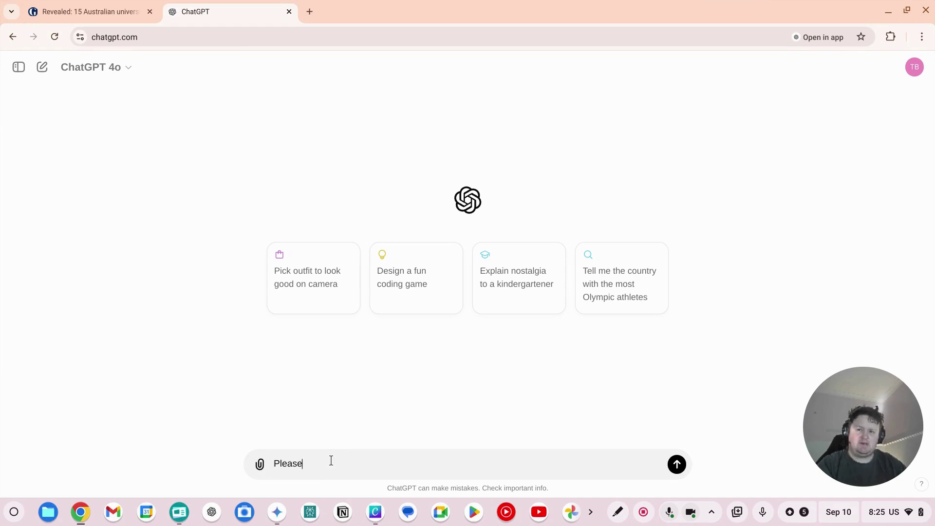
{"action": "type", "text": " review the fo"}
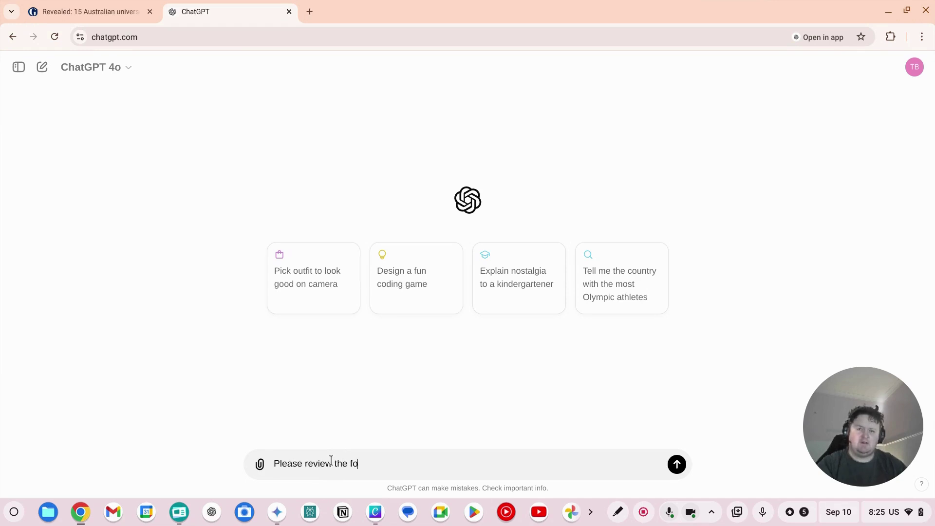
{"action": "type", "text": "llowing table, and remove "}
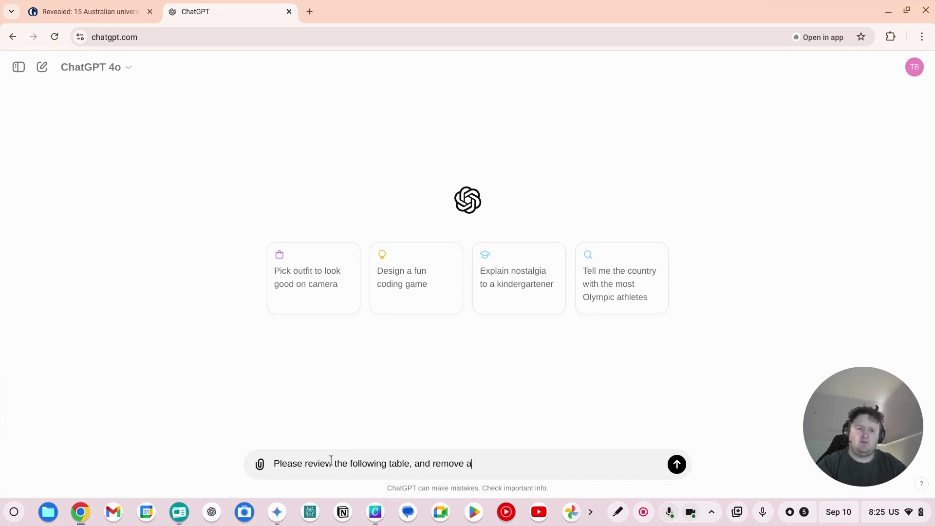
{"action": "type", "text": "all the non-victorian U"}
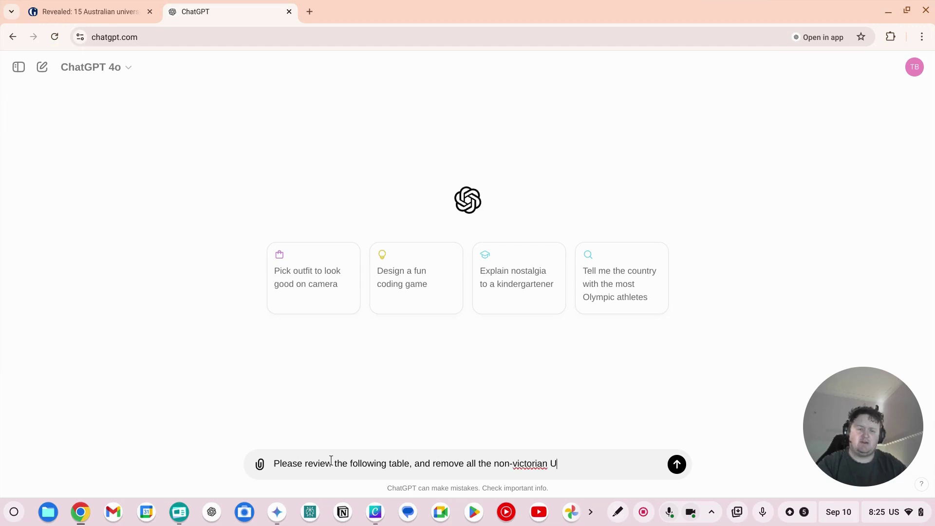
{"action": "type", "text": "niversities:"}
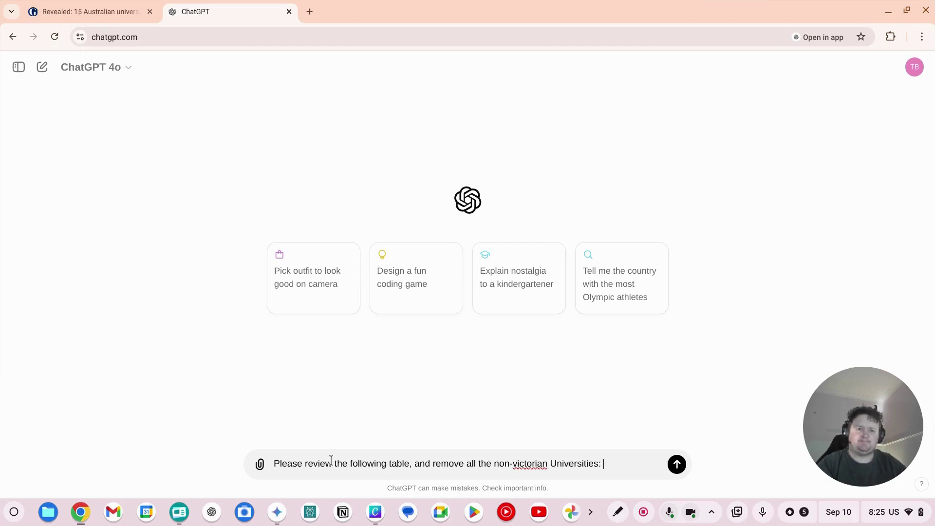
{"action": "key", "text": "ctrl+v"}
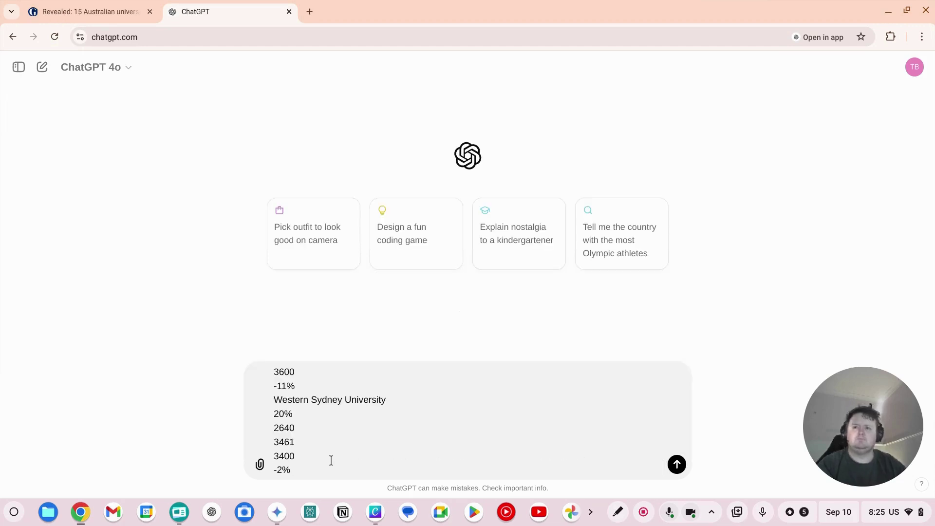
Send the table prompt and get back the eight Victorian universities, Deakin to Victoria University.
{"action": "key", "text": "Return"}
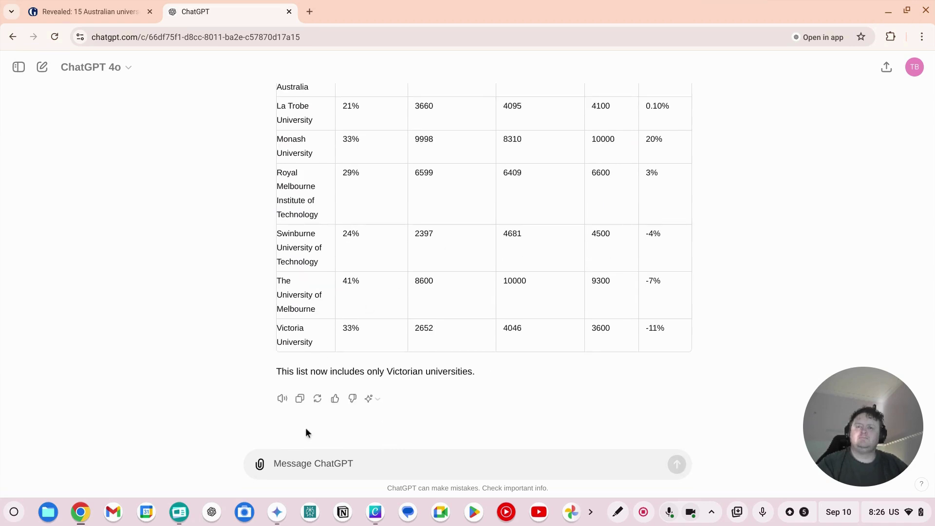
Write a Higher Education Reform Expert prompt seeking creative merger, acquisition and partnership strategies for Victoria.
{"action": "left_click", "coordinate": [318, 462]}
{"action": "type", "text": "U"}
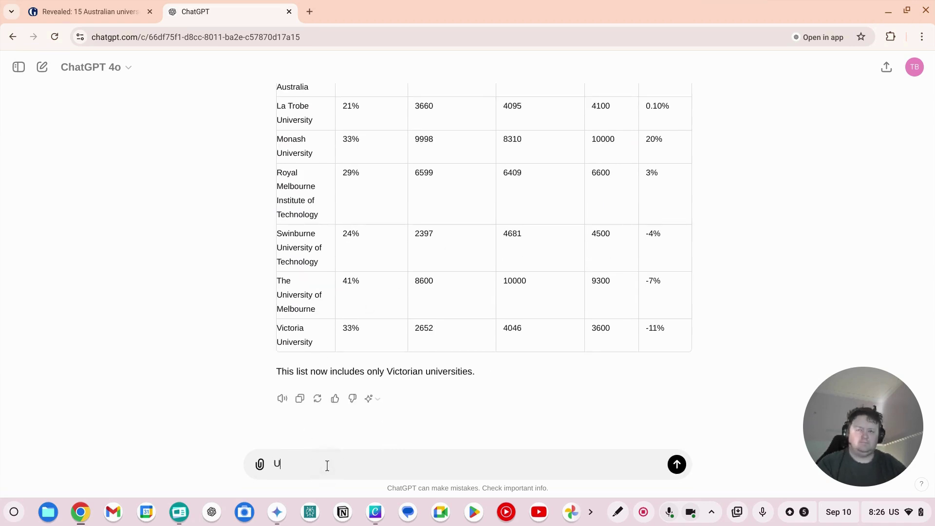
{"action": "type", "text": "sing that"}
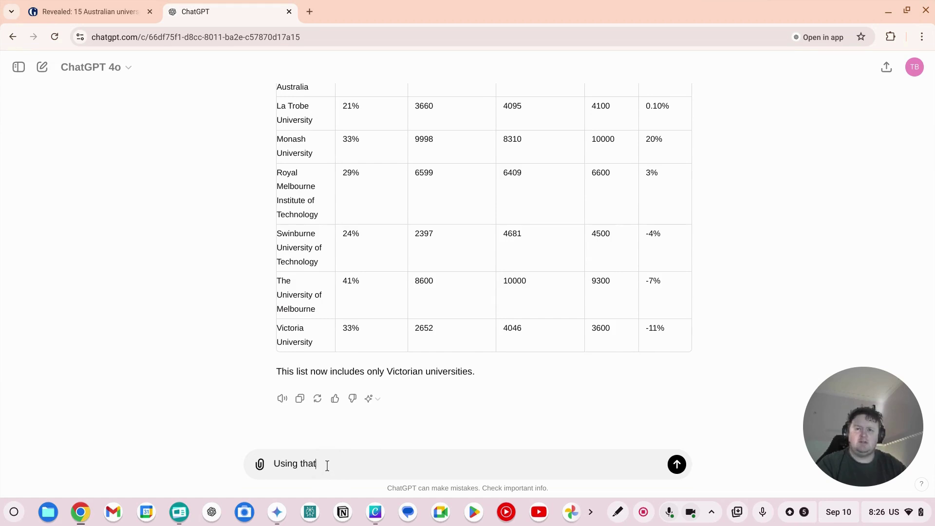
{"action": "type", "text": " new table, imagine "}
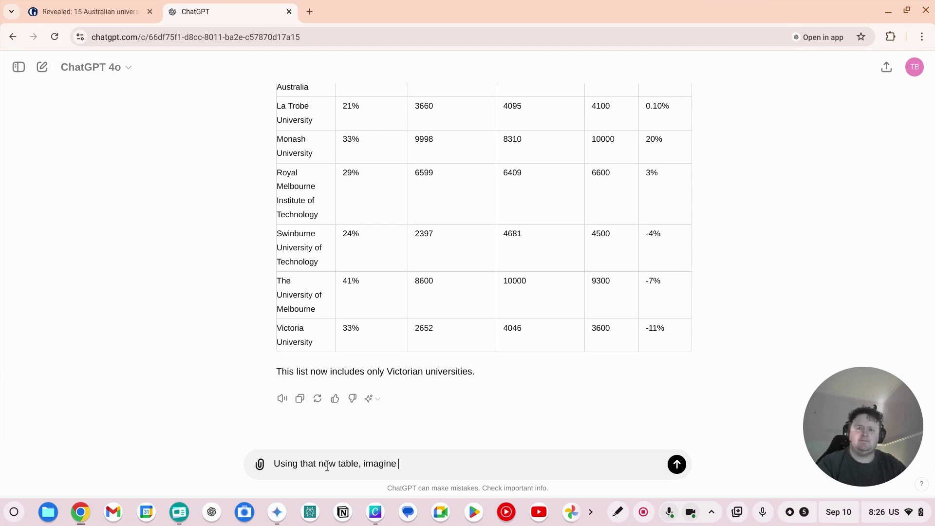
{"action": "type", "text": "you are a Higher "}
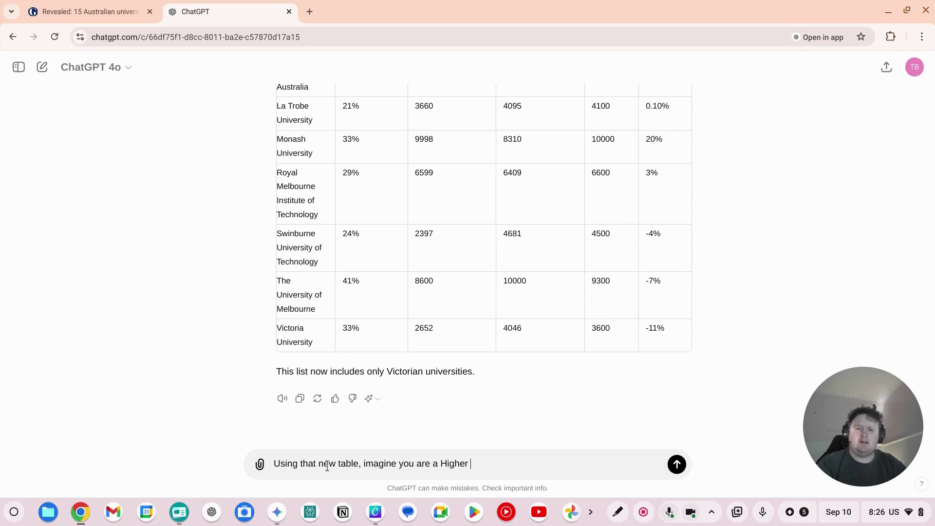
{"action": "type", "text": "Education Reform Expert."}
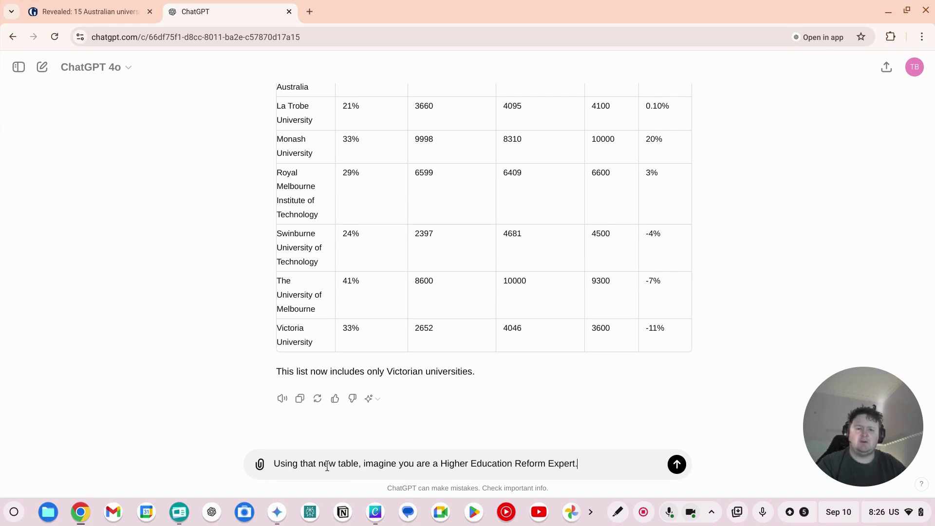
{"action": "type", "text": " Looking at the Victorian"}
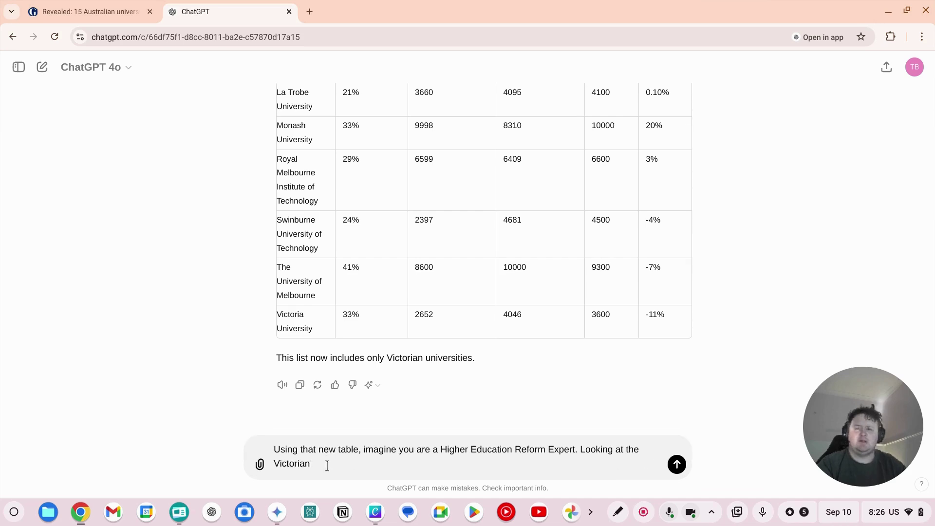
{"action": "type", "text": " Dai"}
{"action": "type", "text": "a, what stratre"}
{"action": "type", "text": "e"}
{"action": "key", "text": "BackSpace"}
{"action": "key", "text": "BackSpace"}
{"action": "type", "text": "egie"}
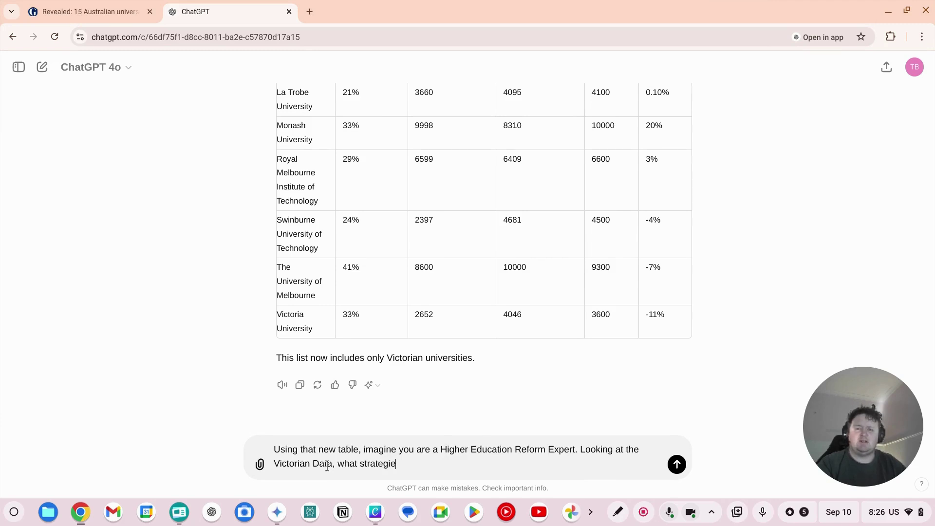
{"action": "type", "text": "s do you think the Universities"}
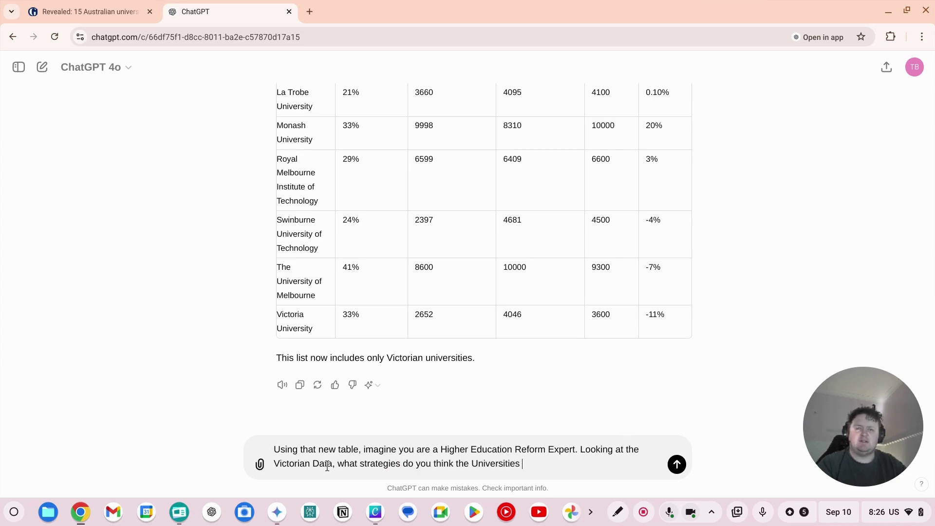
{"action": "type", "text": "could employ structurally ("}
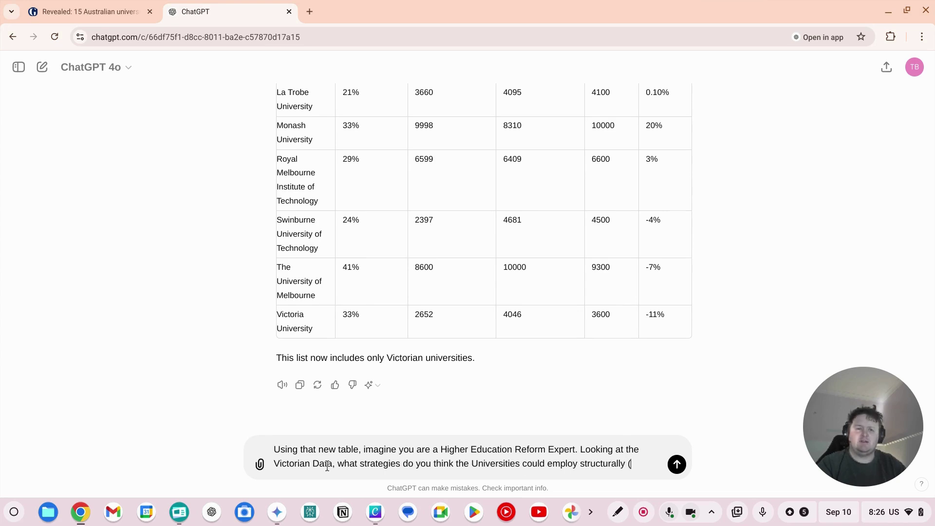
{"action": "type", "text": "through merger, "}
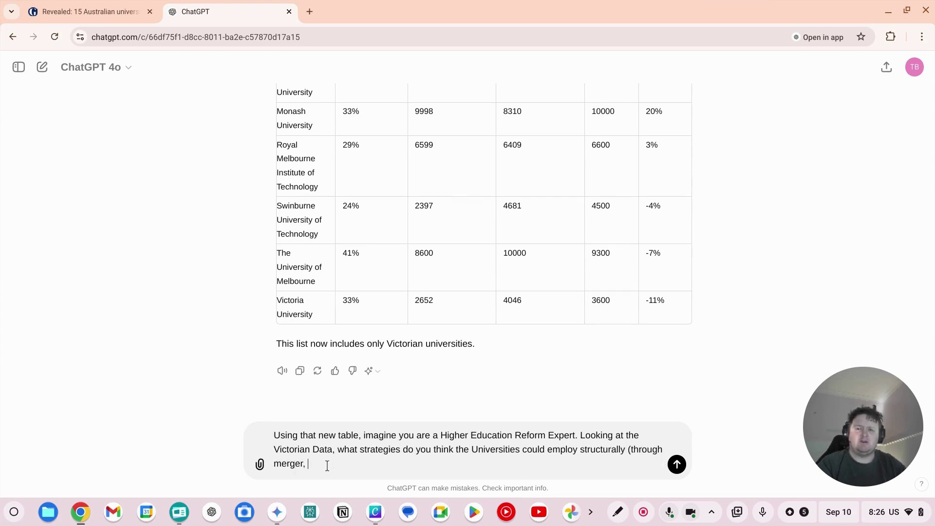
{"action": "type", "text": "acquisition, partnership"}
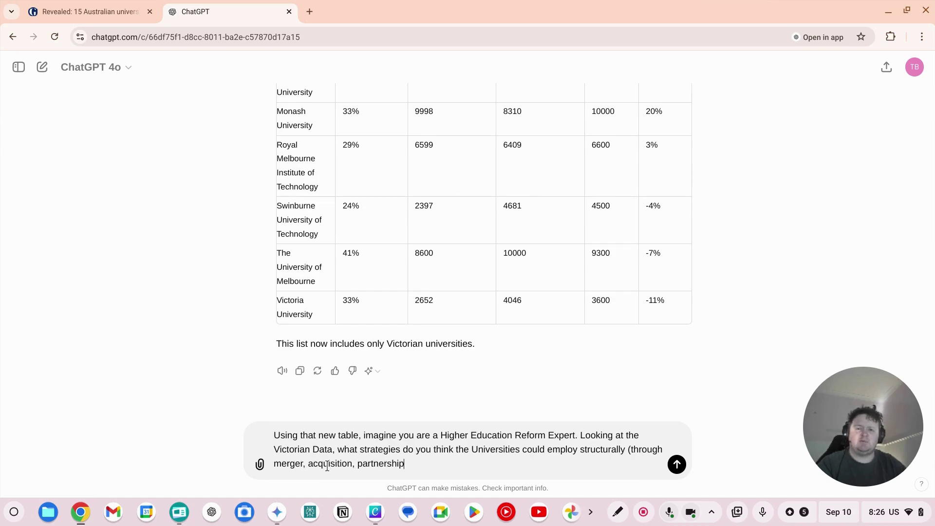
{"action": "type", "text": "s) t"}
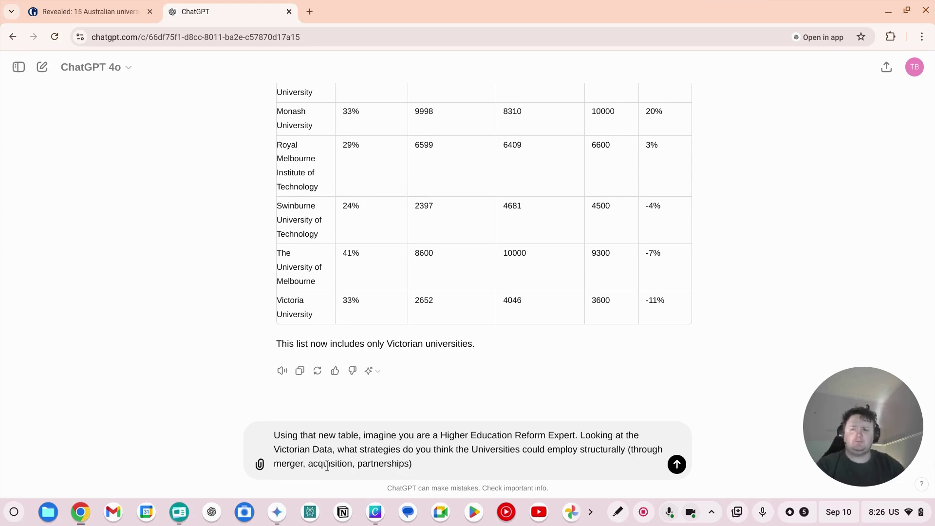
{"action": "type", "text": "o improve th"}
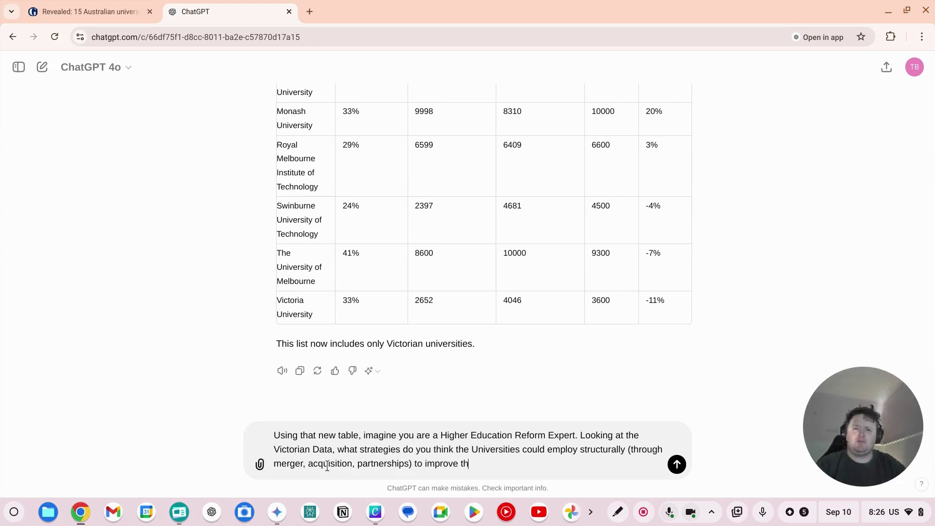
{"action": "type", "text": "e overall effeciency o"}
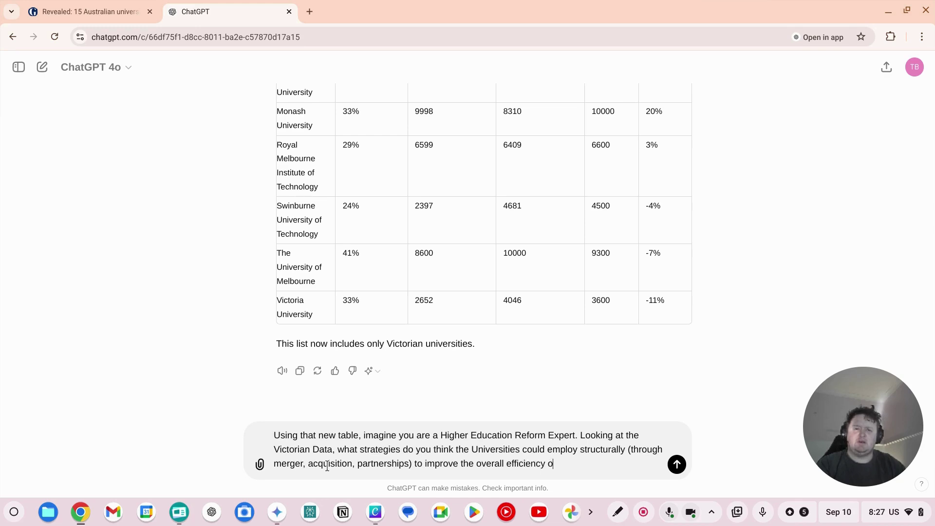
{"action": "type", "text": "f the Sector in the S"}
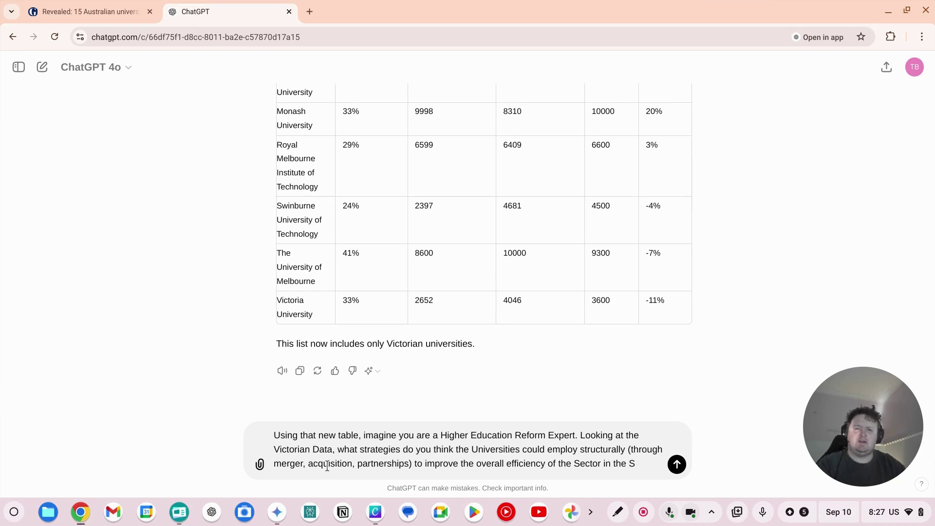
{"action": "type", "text": "Tate of Vict"}
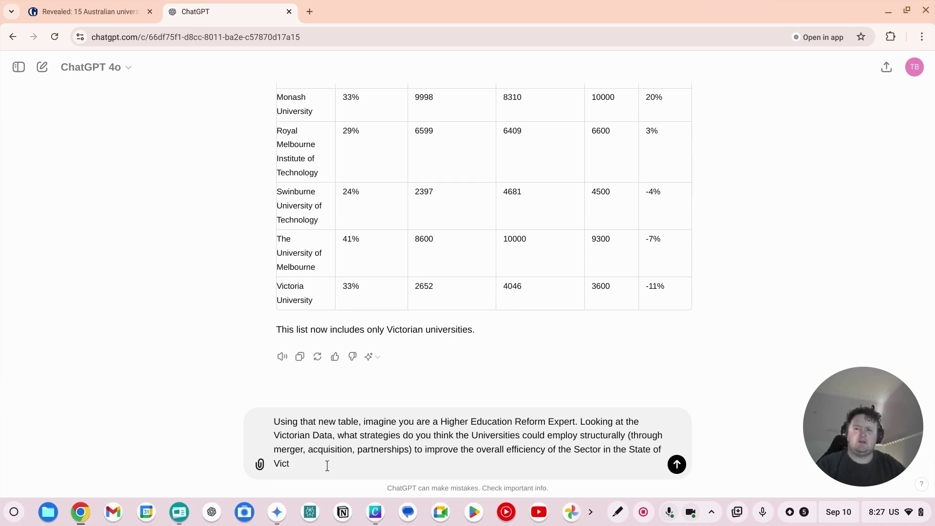
{"action": "type", "text": "oria. Be as creative and ima"}
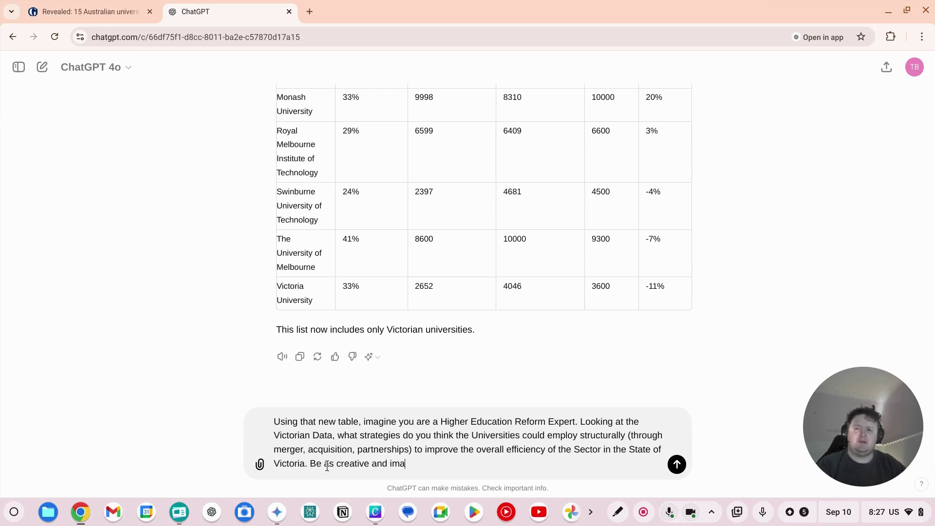
{"action": "type", "text": "ginab"}
{"action": "key", "text": "BackSpace"}
{"action": "type", "text": "tive as"}
{"action": "type", "text": "possible, using what you already"}
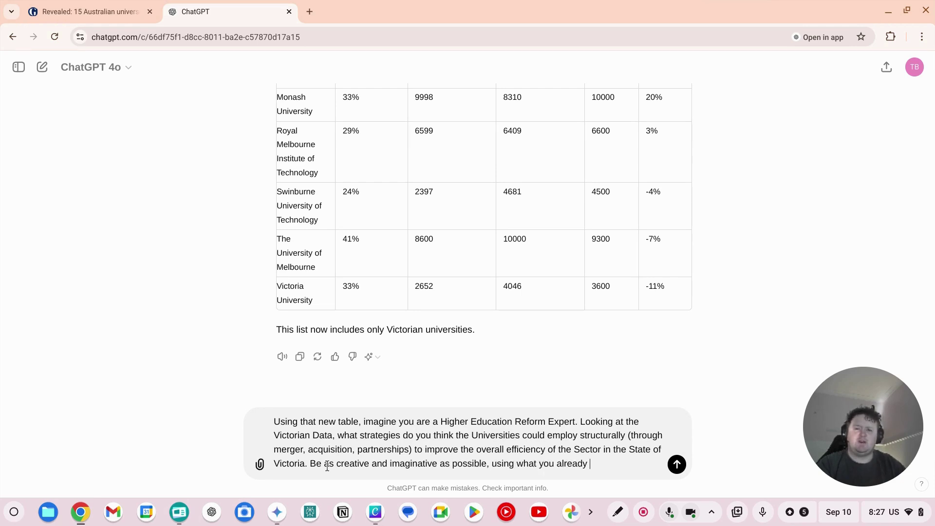
{"action": "type", "text": " know about"}
{"action": "type", "text": " the relative streng"}
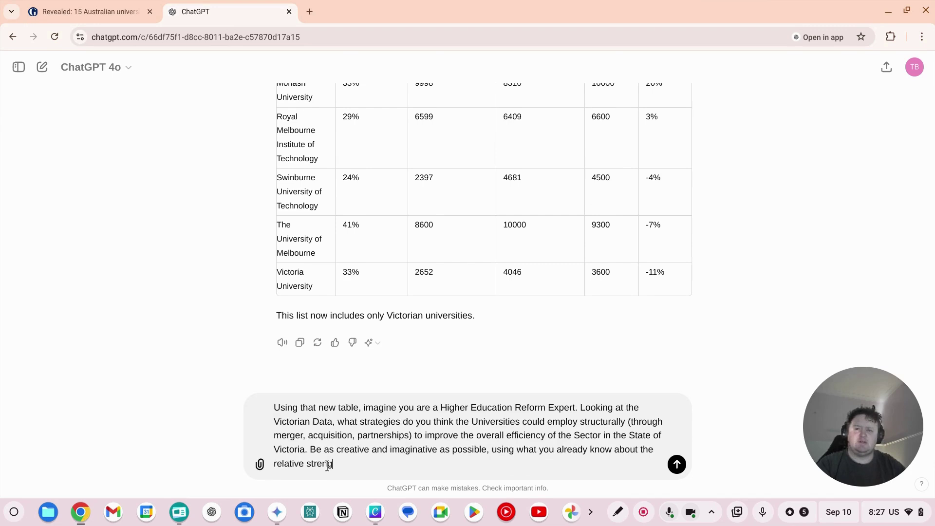
{"action": "type", "text": "ths and weaknesses of these institutions."}
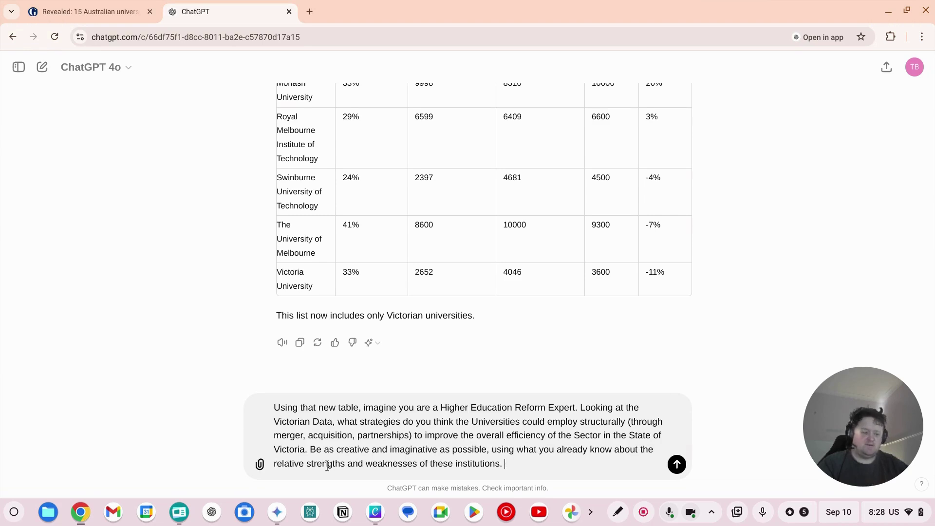
Send the reform-expert prompt and read the reply down to the Victoria University–Deakin merger section.
{"action": "key", "text": "Return"}
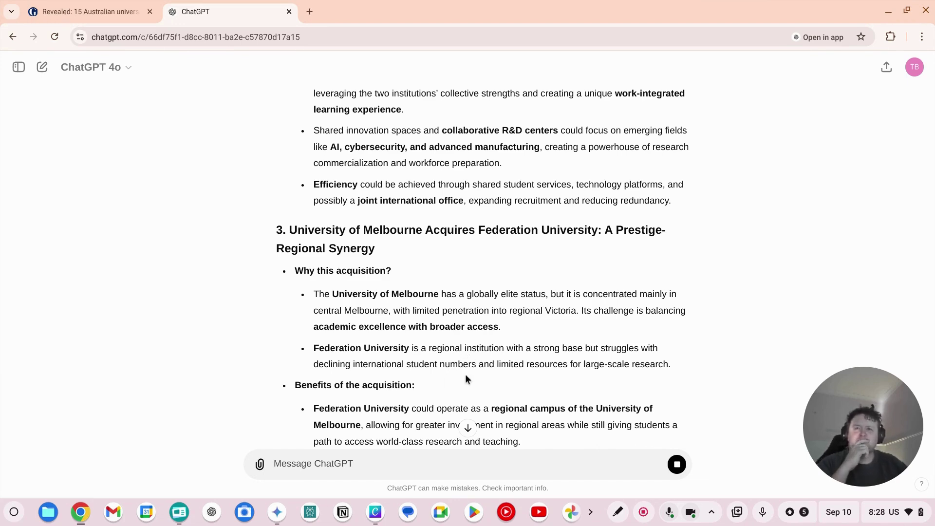
{"action": "scroll", "coordinate": [465, 378], "scroll_direction": "down", "scroll_amount": 2}
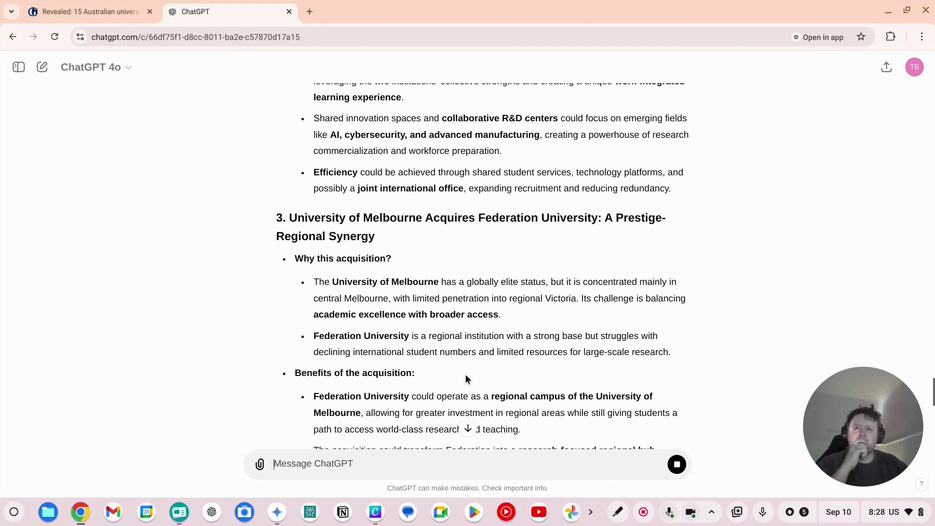
{"action": "scroll", "coordinate": [464, 366], "scroll_direction": "down", "scroll_amount": 2}
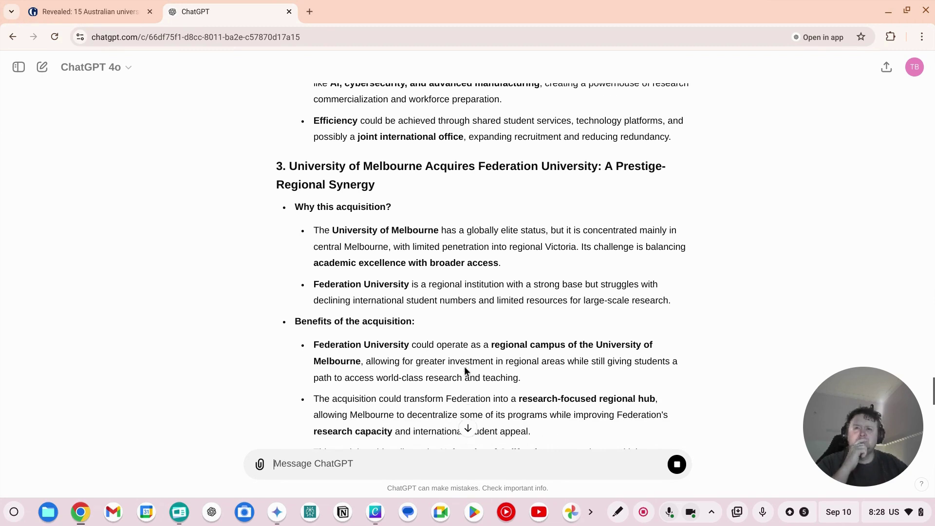
{"action": "scroll", "coordinate": [464, 367], "scroll_direction": "down", "scroll_amount": 2}
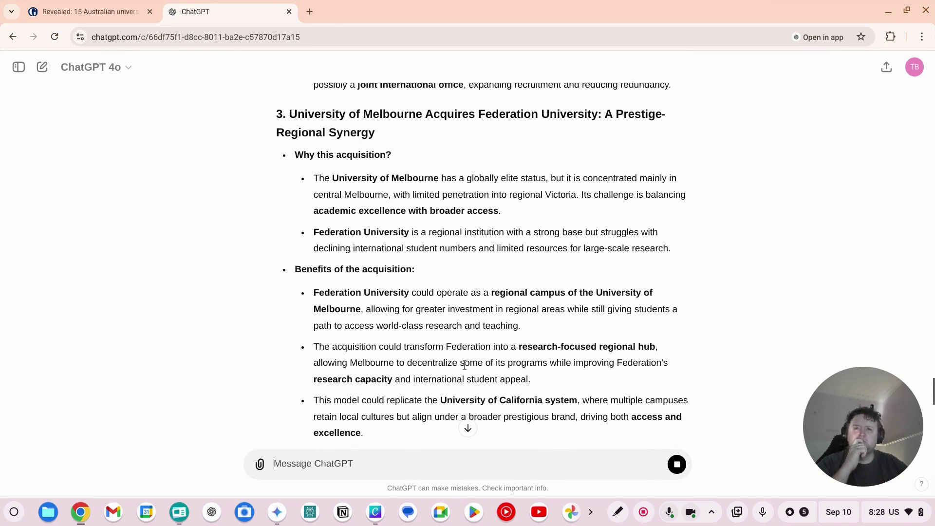
{"action": "scroll", "coordinate": [464, 365], "scroll_direction": "down", "scroll_amount": 2}
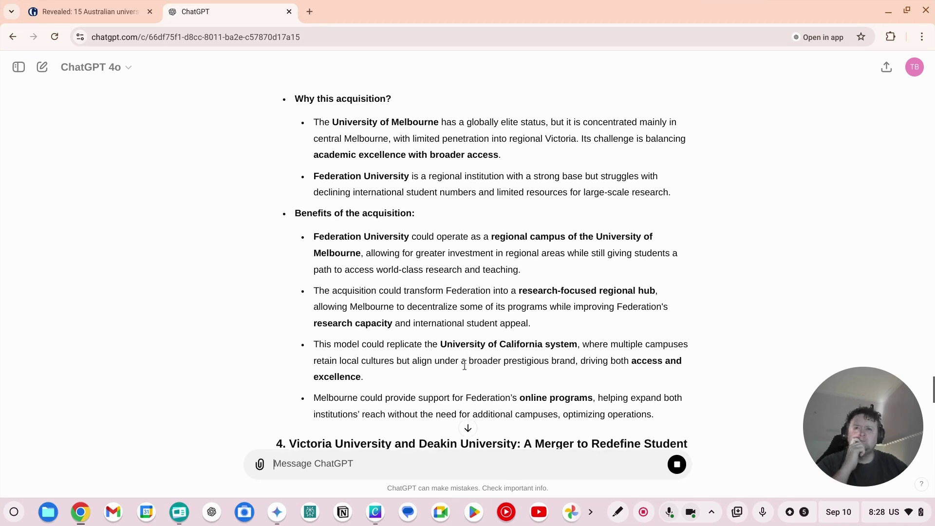
{"action": "scroll", "coordinate": [464, 365], "scroll_direction": "down", "scroll_amount": 1}
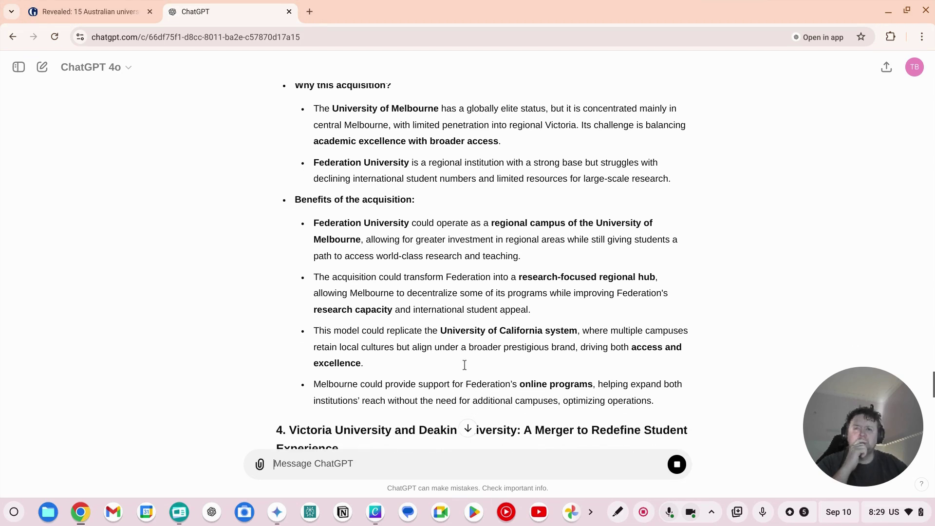
{"action": "scroll", "coordinate": [464, 364], "scroll_direction": "down", "scroll_amount": 1}
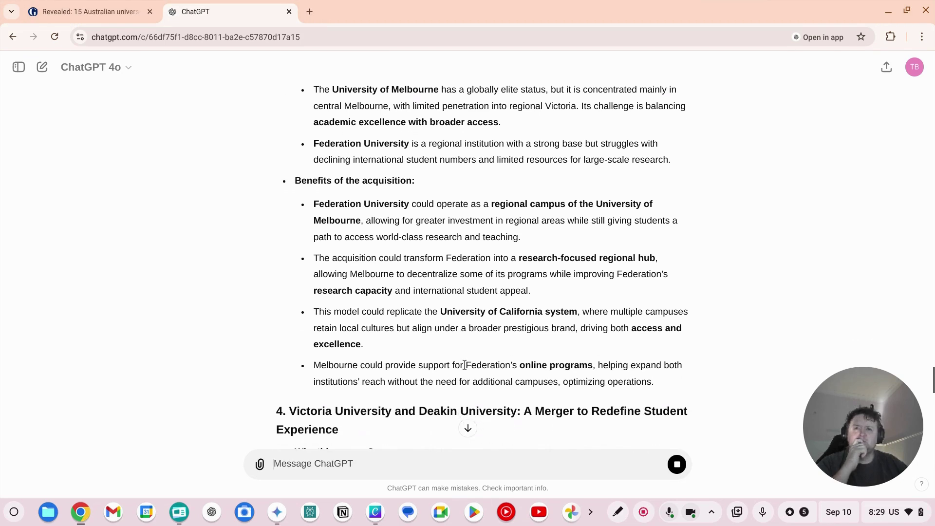
{"action": "scroll", "coordinate": [464, 364], "scroll_direction": "down", "scroll_amount": 3}
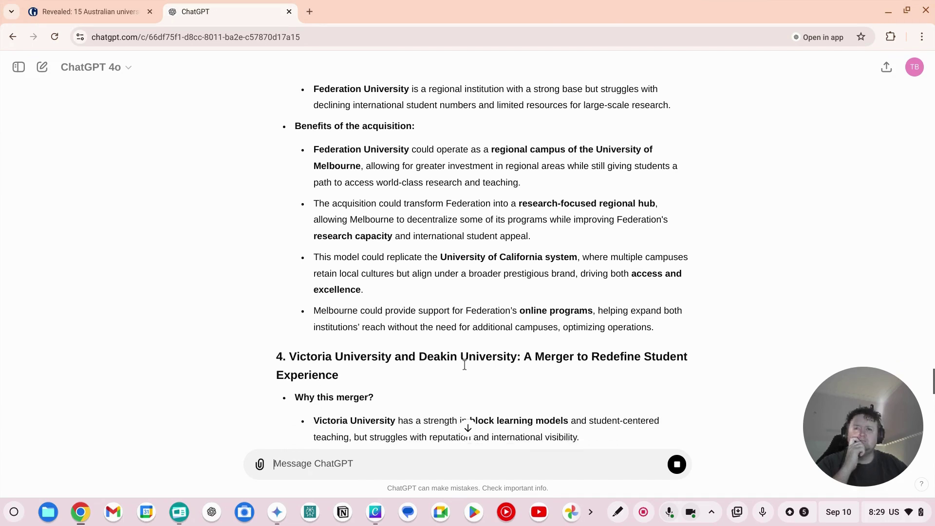
{"action": "scroll", "coordinate": [464, 369], "scroll_direction": "down", "scroll_amount": 4}
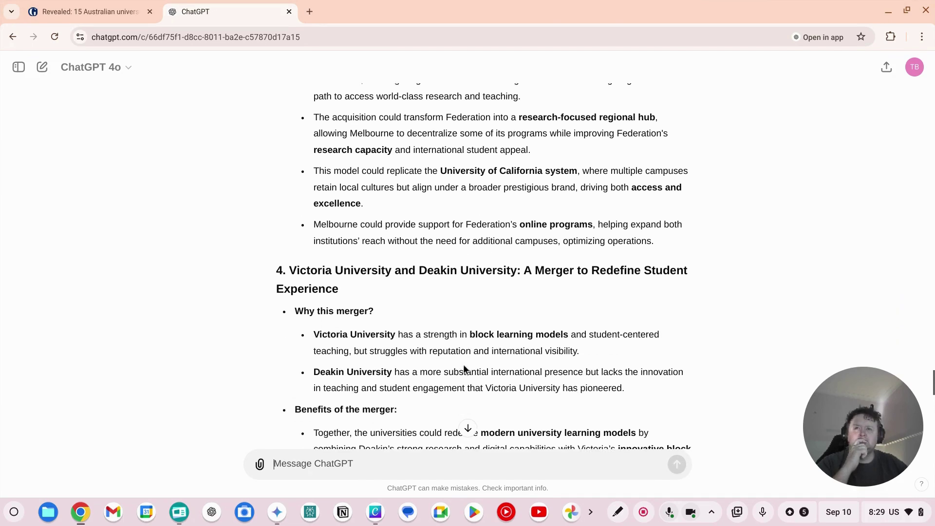
{"action": "scroll", "coordinate": [464, 369], "scroll_direction": "down", "scroll_amount": 3}
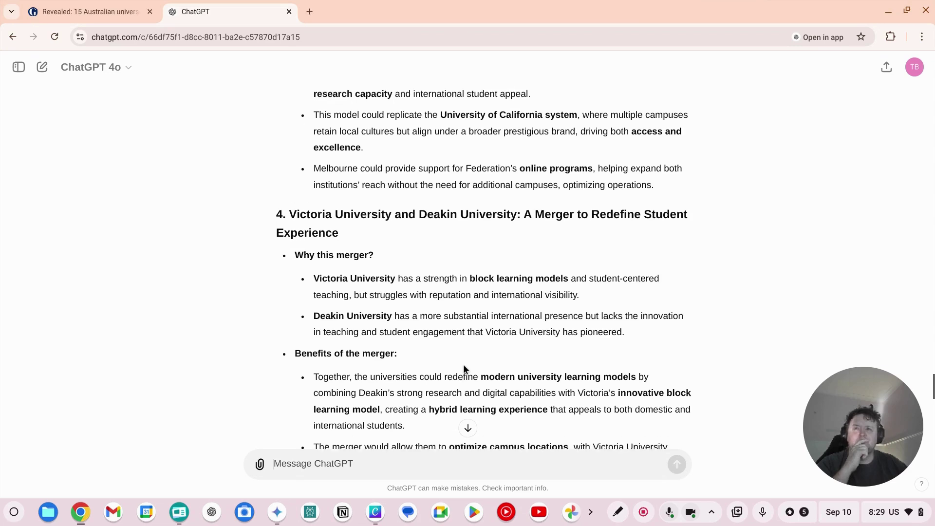
{"action": "scroll", "coordinate": [463, 368], "scroll_direction": "down", "scroll_amount": 2}
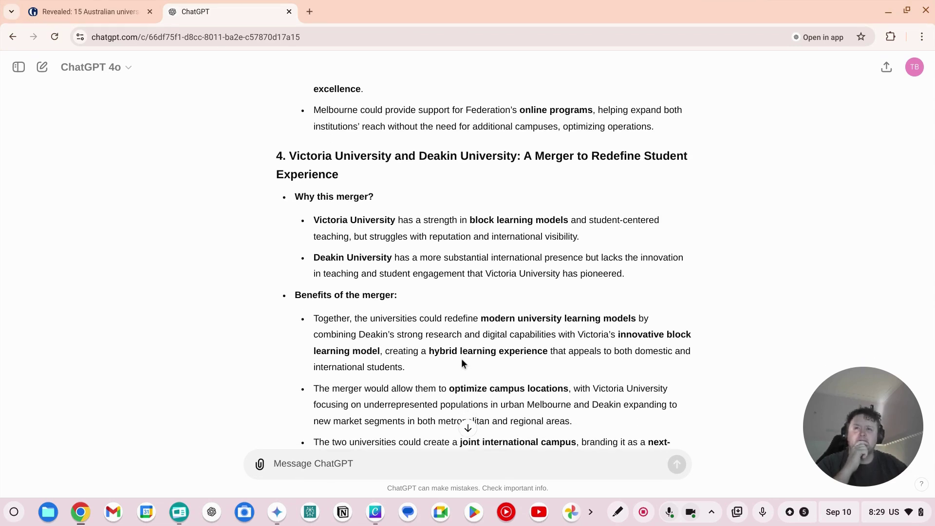
{"action": "left_click_drag", "start_coordinate": [475, 220], "coordinate": [576, 220]}
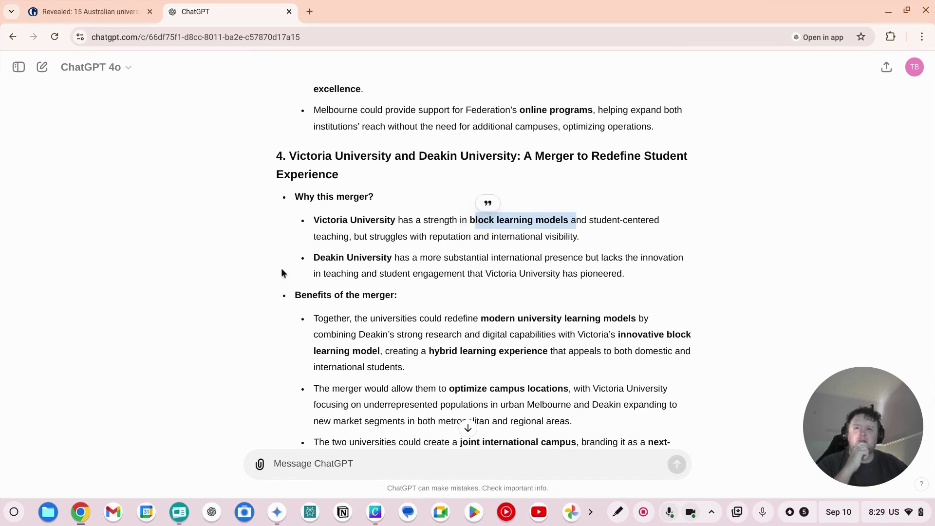
{"action": "left_click_drag", "start_coordinate": [313, 257], "coordinate": [395, 258]}
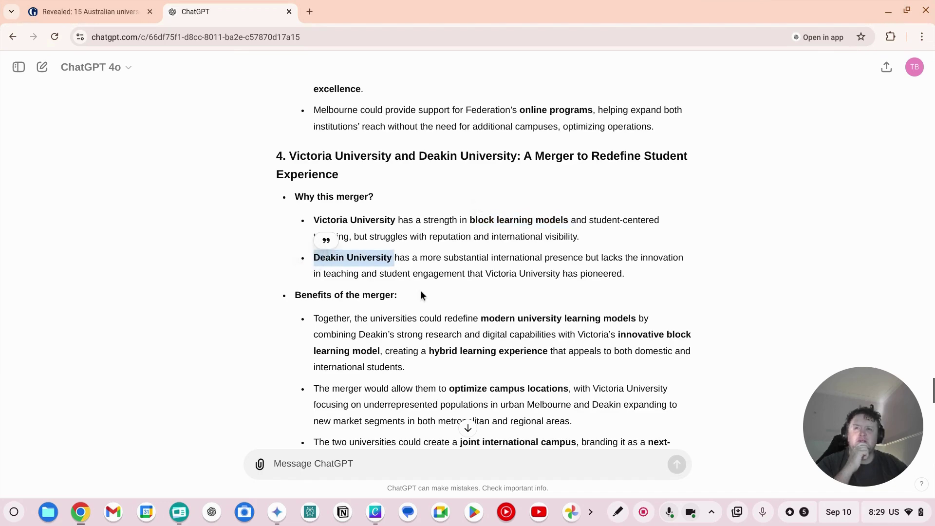
{"action": "scroll", "coordinate": [420, 291], "scroll_direction": "down", "scroll_amount": 2}
{"action": "scroll", "coordinate": [420, 290], "scroll_direction": "down", "scroll_amount": 4}
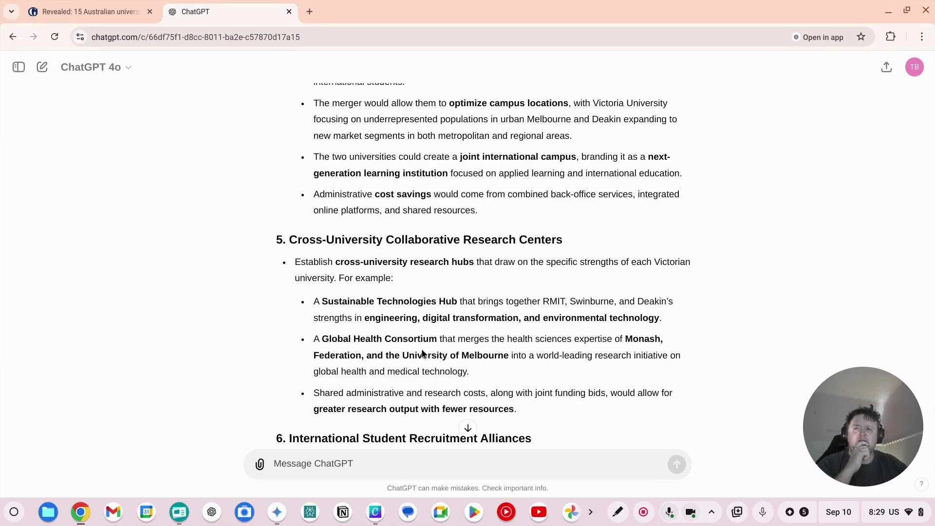
{"action": "scroll", "coordinate": [441, 371], "scroll_direction": "down", "scroll_amount": 3}
{"action": "scroll", "coordinate": [441, 361], "scroll_direction": "down", "scroll_amount": 3}
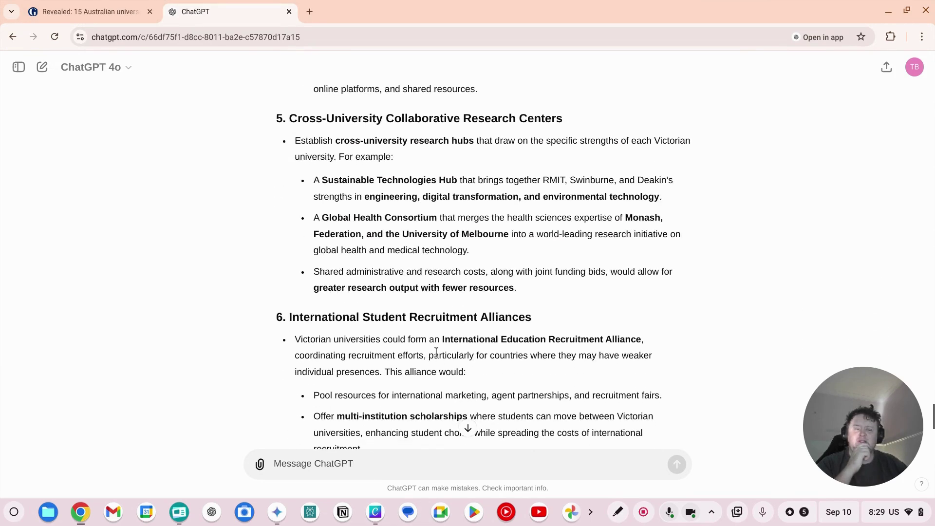
{"action": "scroll", "coordinate": [435, 340], "scroll_direction": "down", "scroll_amount": 2}
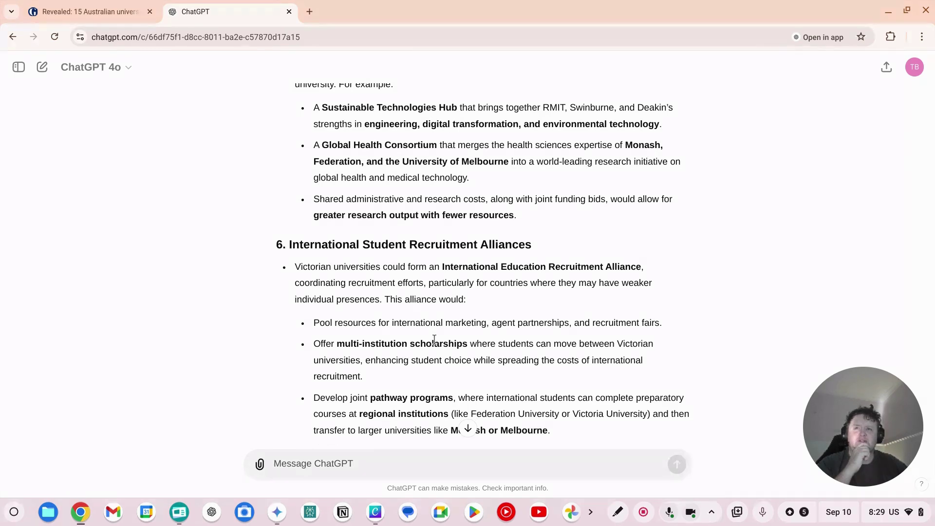
{"action": "scroll", "coordinate": [434, 339], "scroll_direction": "down", "scroll_amount": 2}
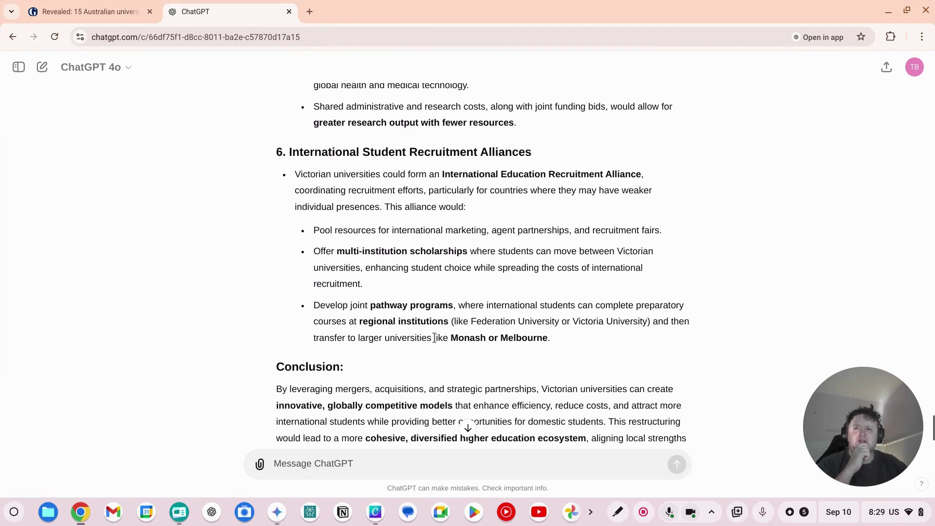
{"action": "scroll", "coordinate": [435, 337], "scroll_direction": "down", "scroll_amount": 2}
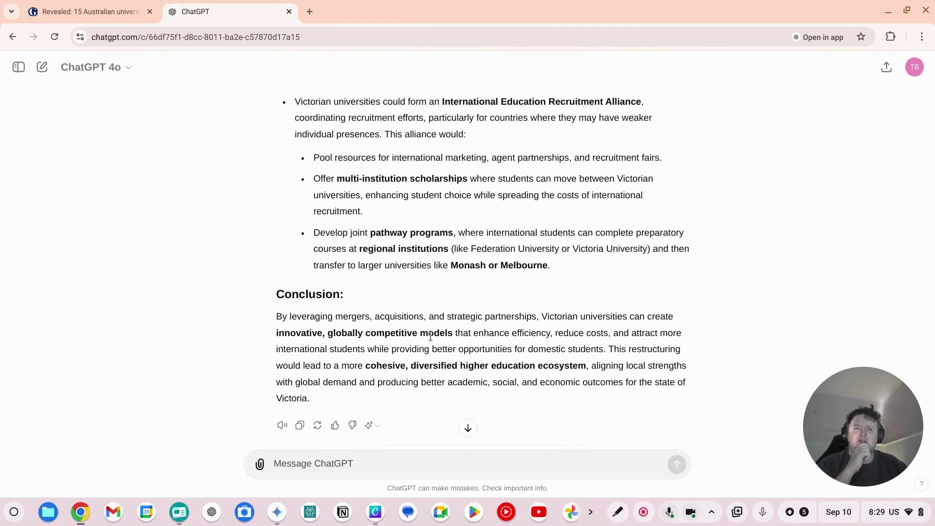
{"action": "scroll", "coordinate": [431, 335], "scroll_direction": "up", "scroll_amount": 5}
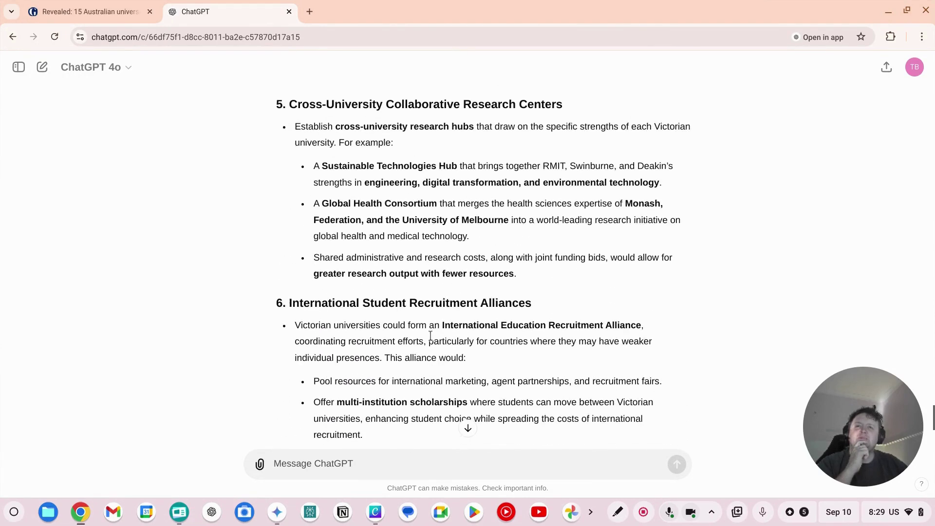
{"action": "scroll", "coordinate": [430, 336], "scroll_direction": "up", "scroll_amount": 6}
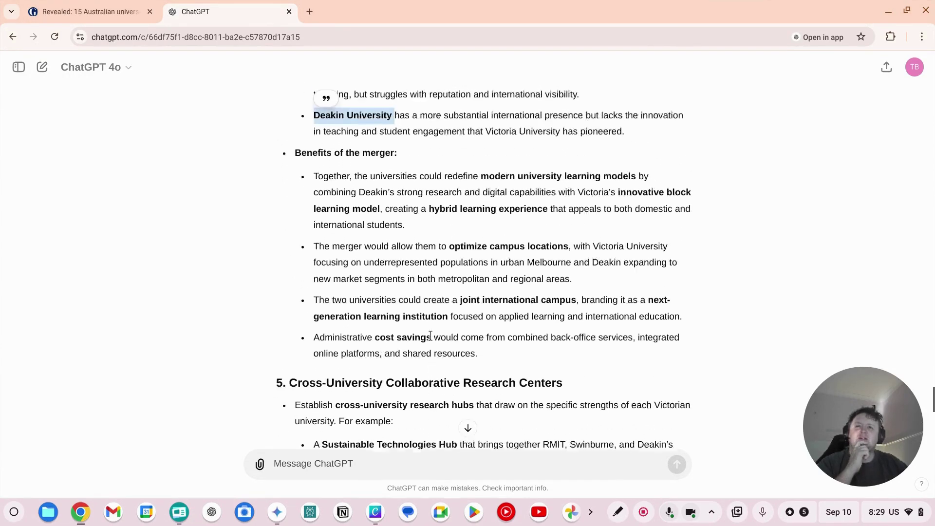
{"action": "scroll", "coordinate": [430, 336], "scroll_direction": "up", "scroll_amount": 7}
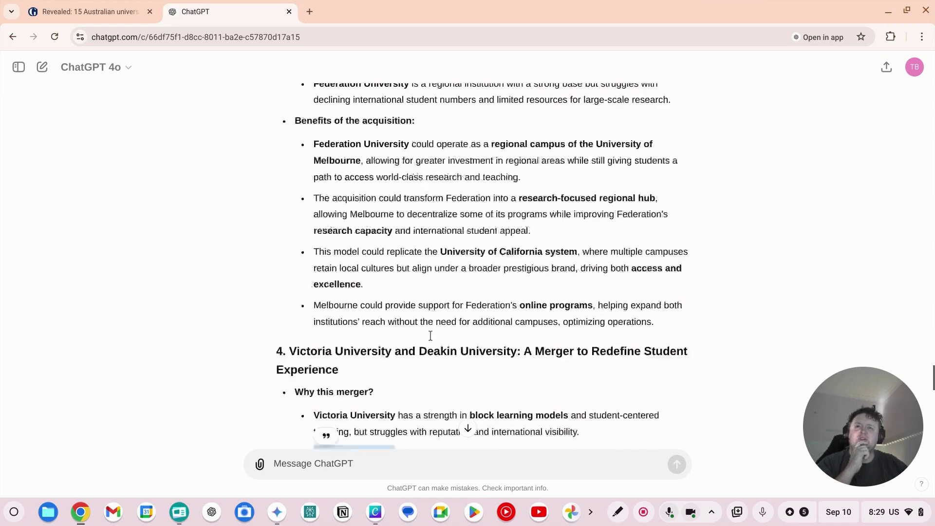
{"action": "scroll", "coordinate": [430, 335], "scroll_direction": "up", "scroll_amount": 8}
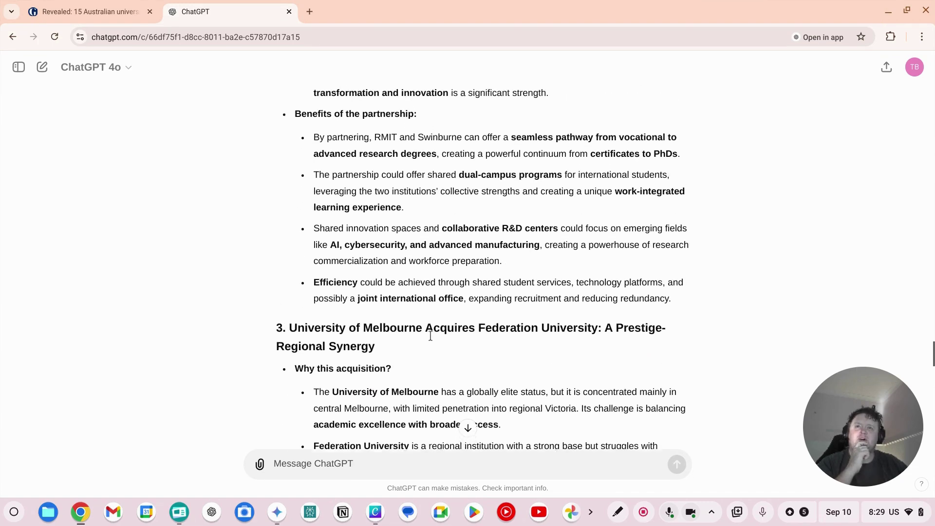
{"action": "scroll", "coordinate": [430, 336], "scroll_direction": "up", "scroll_amount": 5}
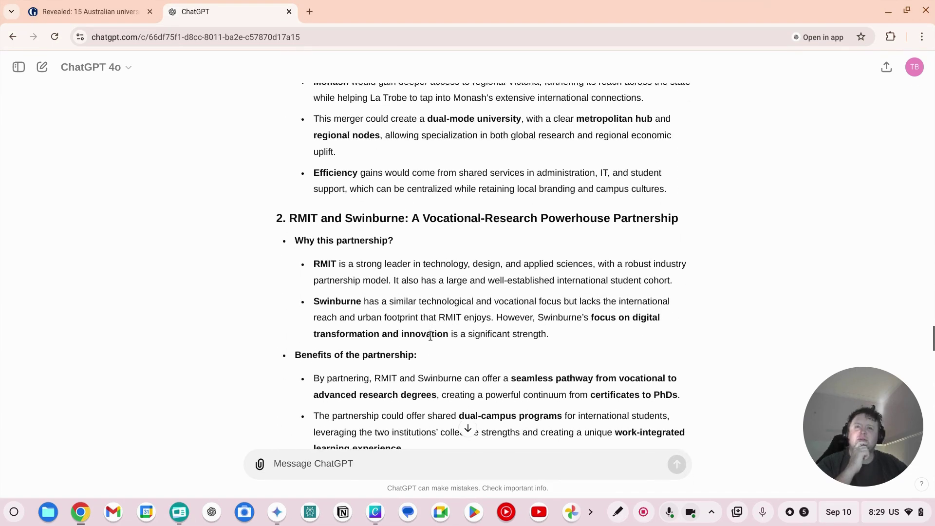
{"action": "scroll", "coordinate": [430, 335], "scroll_direction": "up", "scroll_amount": 4}
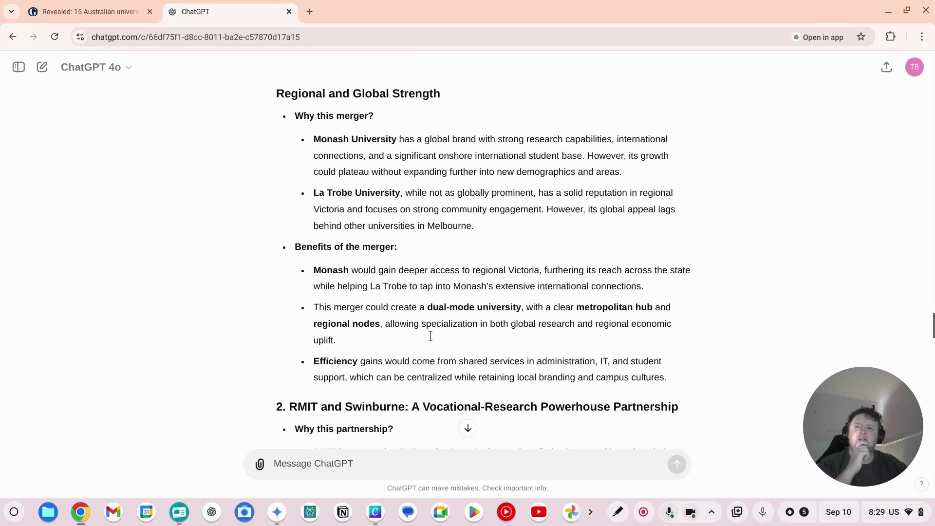
{"action": "scroll", "coordinate": [430, 336], "scroll_direction": "up", "scroll_amount": 4}
{"action": "scroll", "coordinate": [431, 335], "scroll_direction": "down", "scroll_amount": 2}
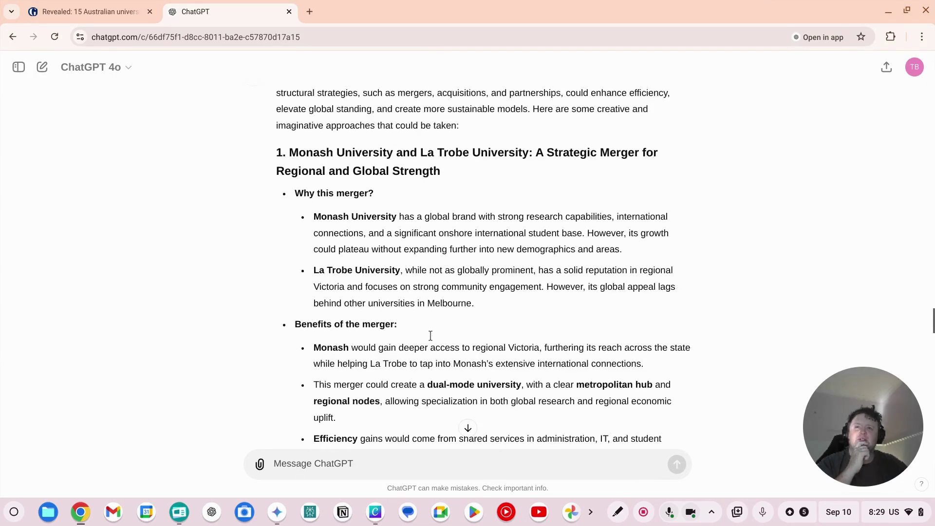
{"action": "scroll", "coordinate": [430, 336], "scroll_direction": "down", "scroll_amount": 1}
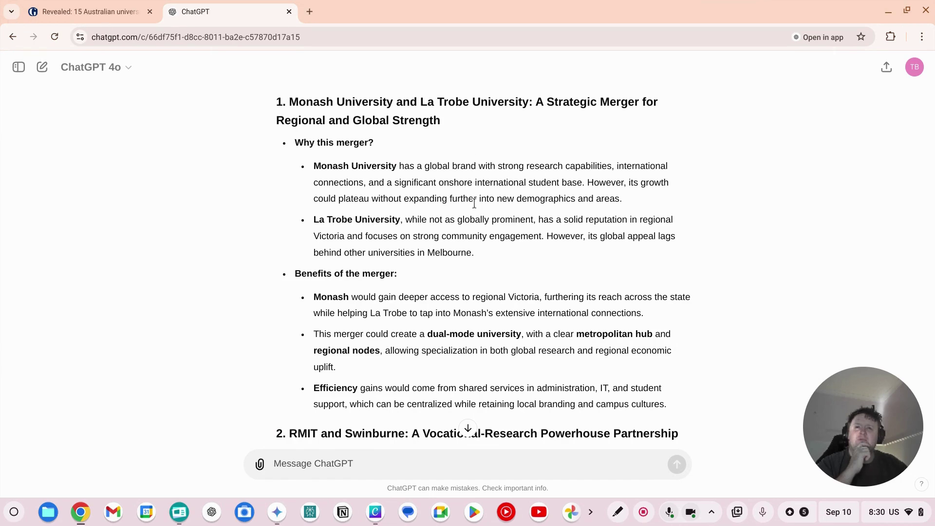
{"action": "scroll", "coordinate": [474, 203], "scroll_direction": "down", "scroll_amount": 1}
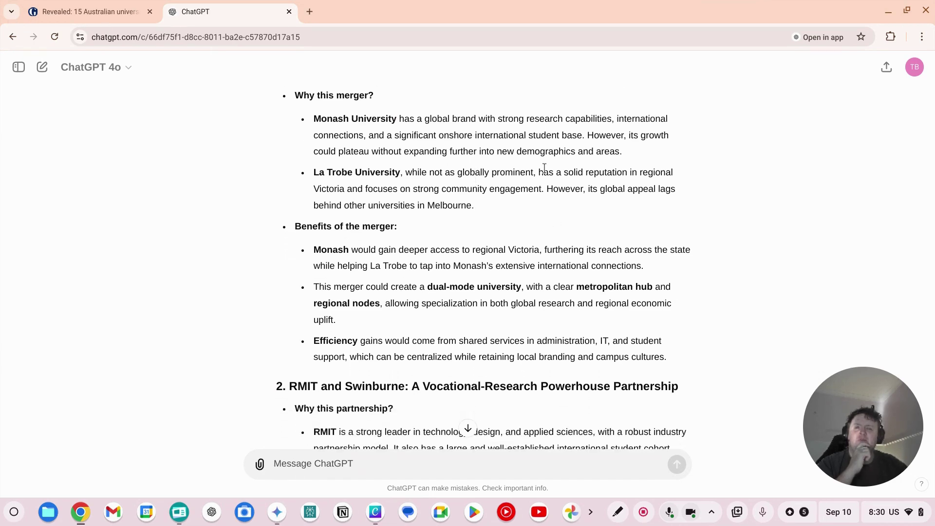
{"action": "scroll", "coordinate": [500, 215], "scroll_direction": "down", "scroll_amount": 2}
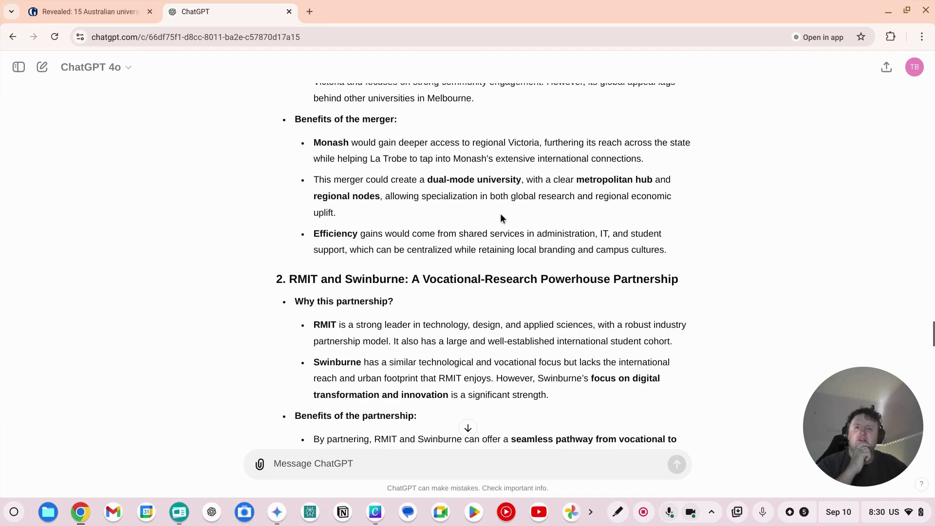
{"action": "scroll", "coordinate": [502, 214], "scroll_direction": "down", "scroll_amount": 2}
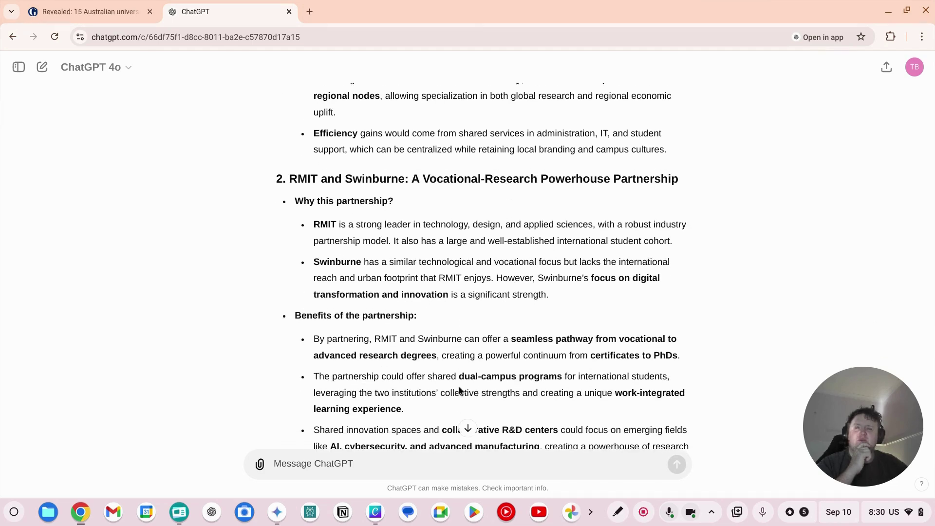
{"action": "scroll", "coordinate": [458, 244], "scroll_direction": "down", "scroll_amount": 5}
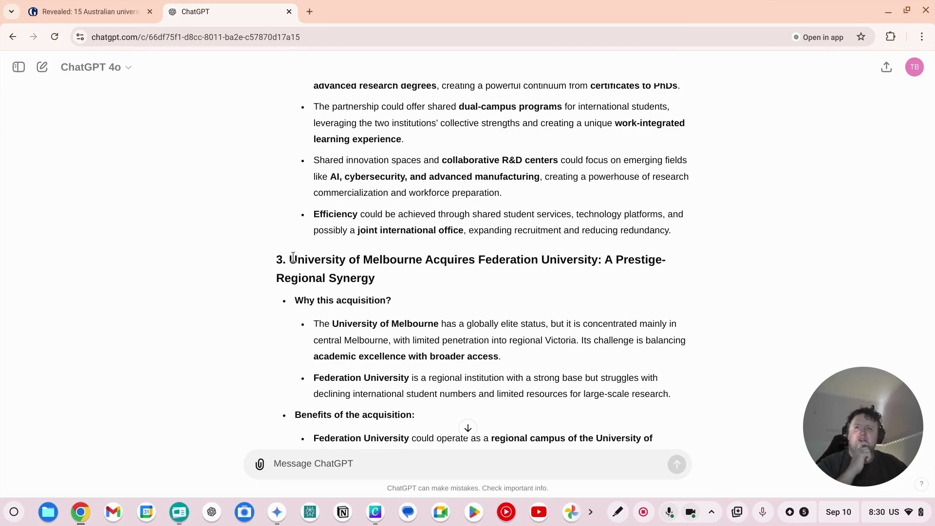
{"action": "left_click_drag", "start_coordinate": [293, 257], "coordinate": [422, 288]}
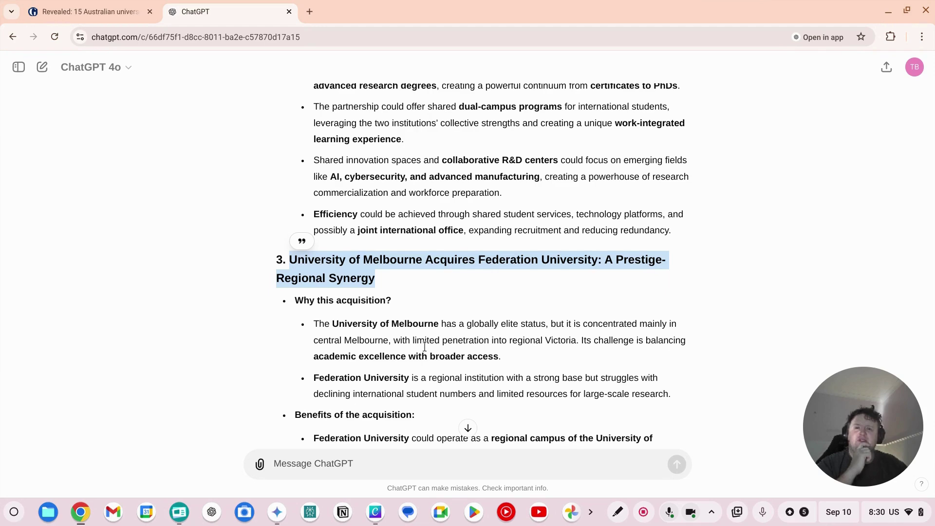
{"action": "scroll", "coordinate": [424, 344], "scroll_direction": "down", "scroll_amount": 3}
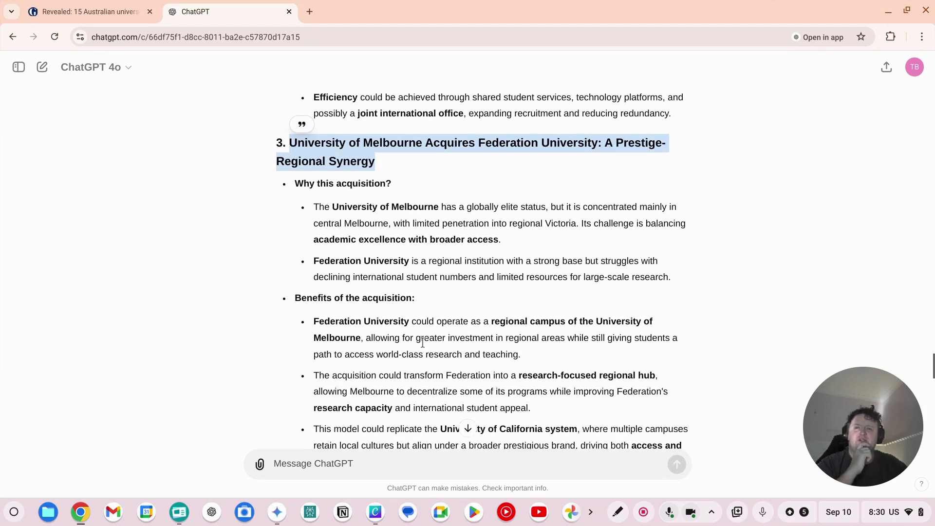
{"action": "scroll", "coordinate": [422, 341], "scroll_direction": "down", "scroll_amount": 4}
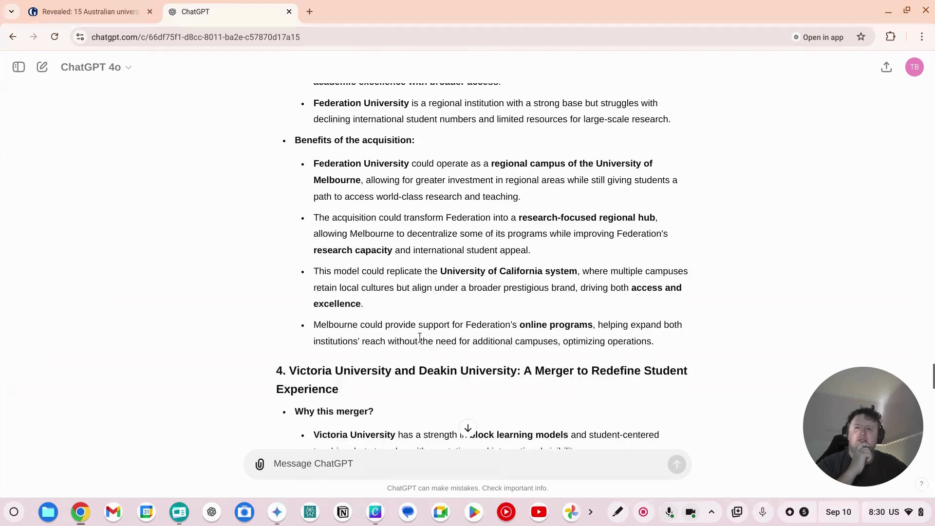
{"action": "scroll", "coordinate": [419, 338], "scroll_direction": "down", "scroll_amount": 3}
{"action": "scroll", "coordinate": [419, 337], "scroll_direction": "down", "scroll_amount": 1}
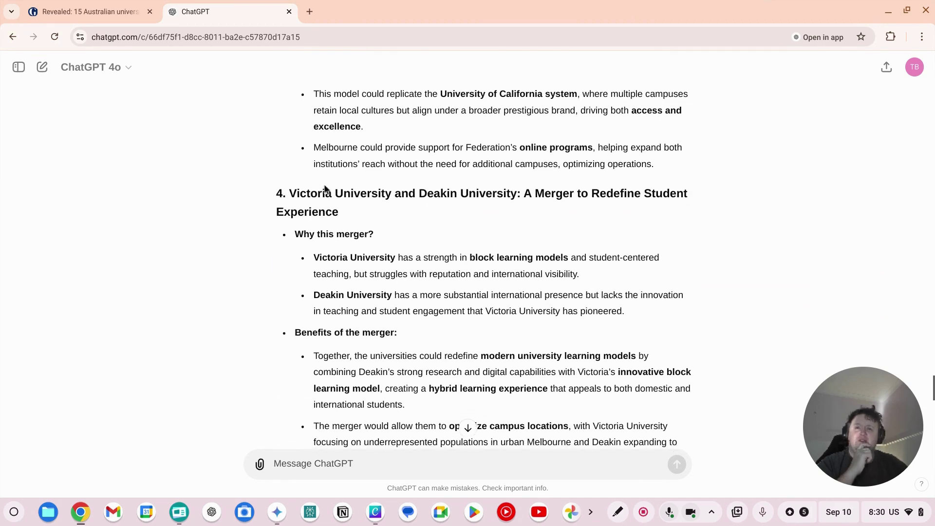
{"action": "left_click_drag", "start_coordinate": [292, 188], "coordinate": [476, 215]}
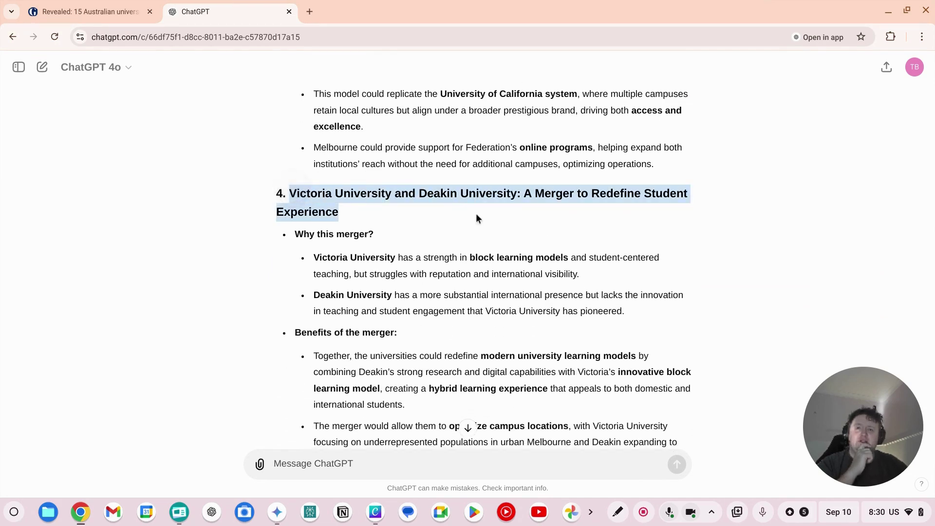
{"action": "scroll", "coordinate": [489, 371], "scroll_direction": "down", "scroll_amount": 3}
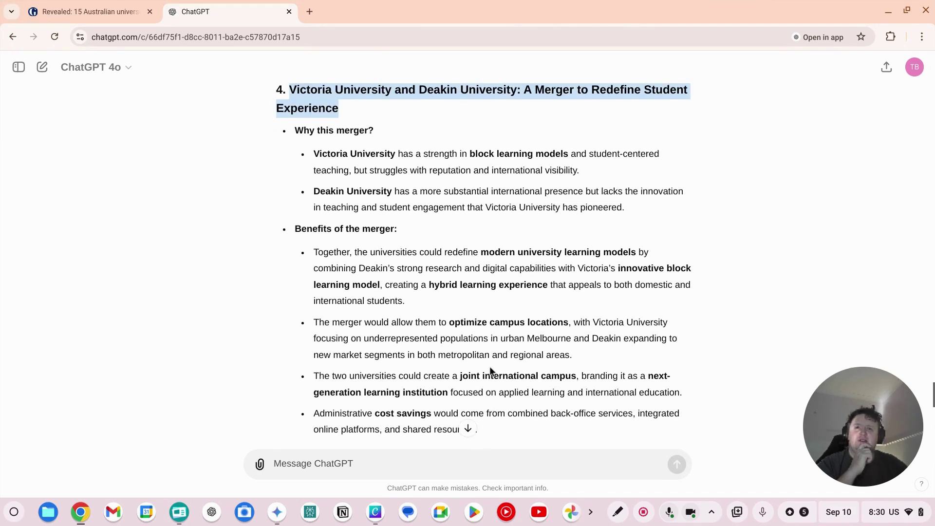
{"action": "scroll", "coordinate": [489, 366], "scroll_direction": "up", "scroll_amount": 1}
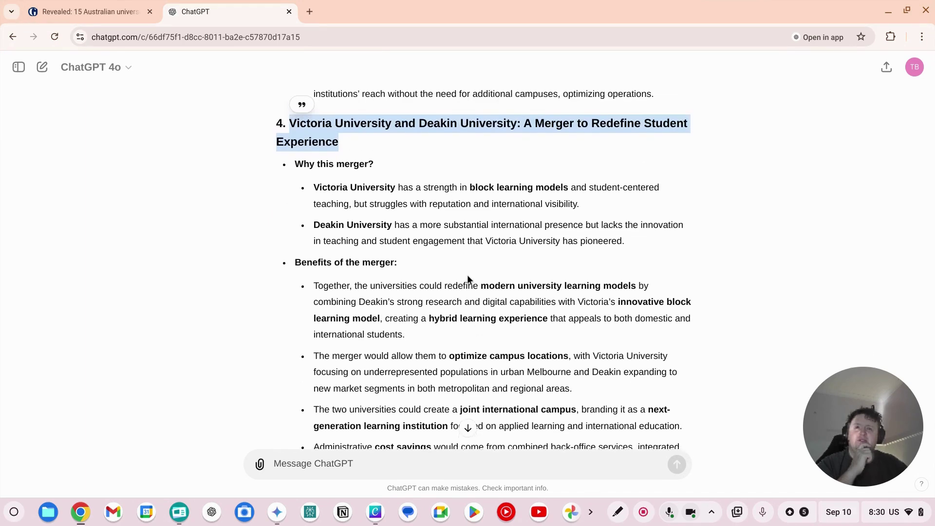
{"action": "scroll", "coordinate": [469, 279], "scroll_direction": "down", "scroll_amount": 5}
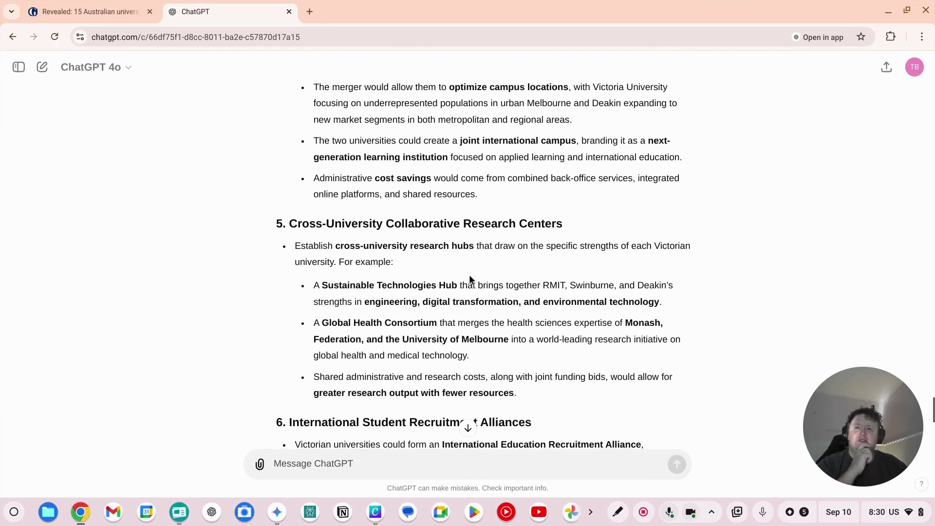
{"action": "scroll", "coordinate": [470, 278], "scroll_direction": "down", "scroll_amount": 6}
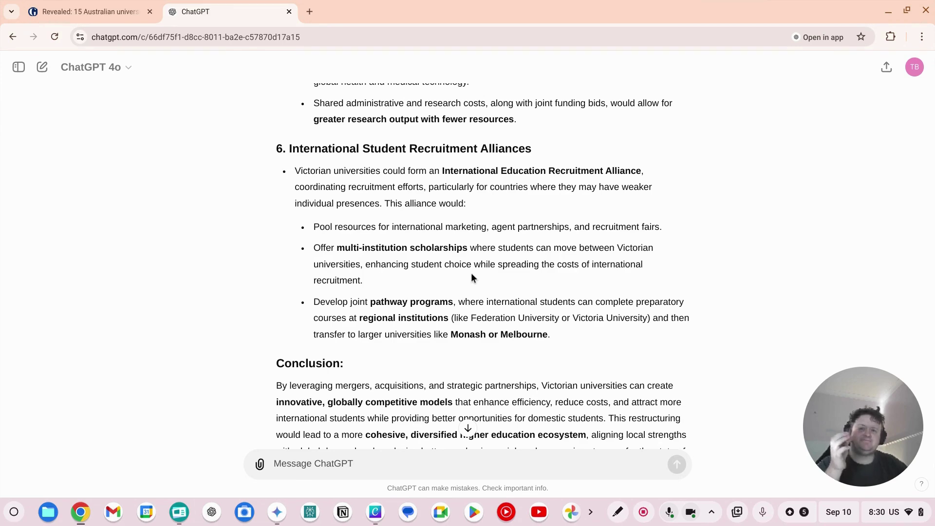
Ask ChatGPT 'Could we see any other combinations? And what might be likely?'.
{"action": "scroll", "coordinate": [471, 274], "scroll_direction": "down", "scroll_amount": 3}
{"action": "left_click", "coordinate": [329, 463]}
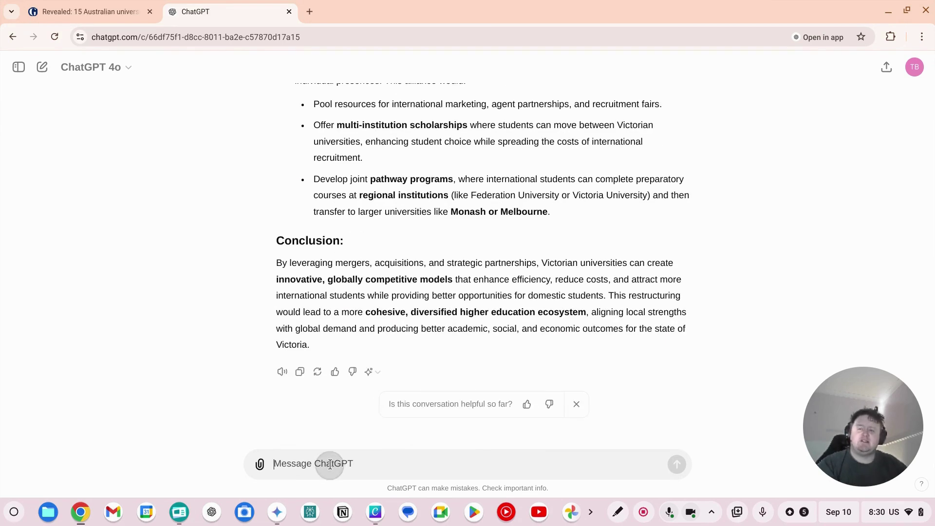
{"action": "type", "text": "Cou"}
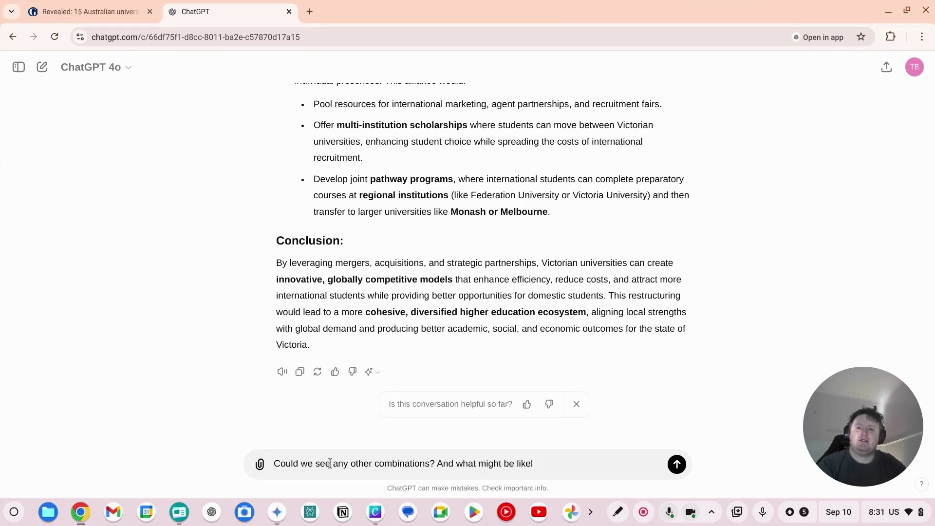
{"action": "key", "text": "Return"}
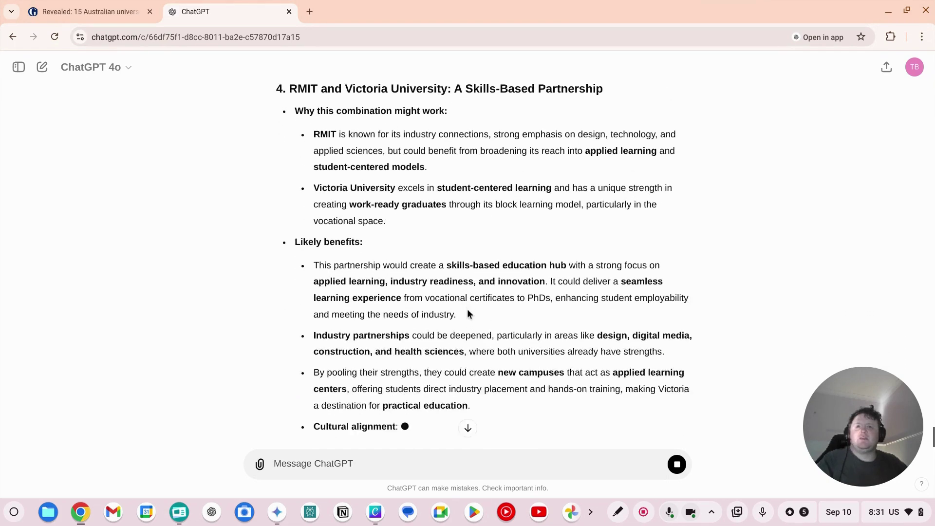
Read the reply through the Melbourne–Monash merger to the Conclusion favouring Deakin or Swinburne with Federation.
{"action": "scroll", "coordinate": [466, 309], "scroll_direction": "up", "scroll_amount": 1}
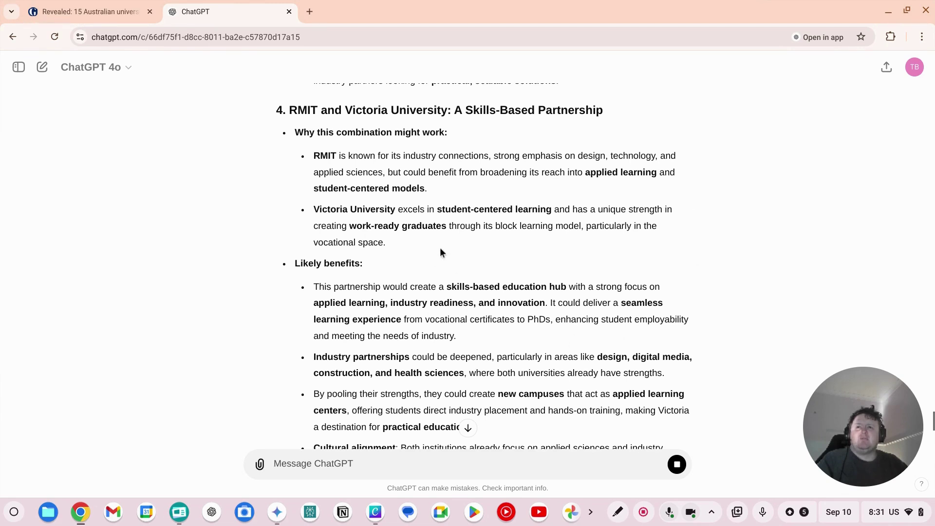
{"action": "scroll", "coordinate": [495, 337], "scroll_direction": "down", "scroll_amount": 4}
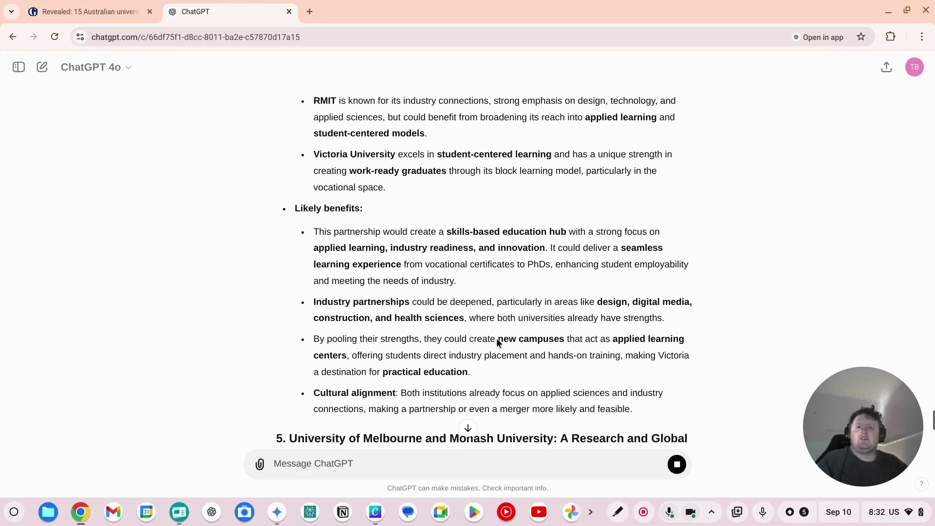
{"action": "scroll", "coordinate": [497, 337], "scroll_direction": "down", "scroll_amount": 1}
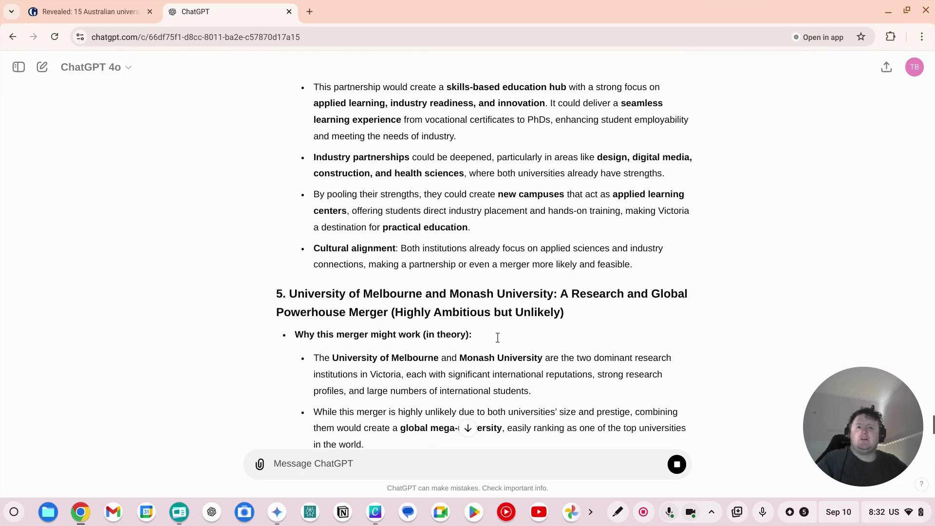
{"action": "scroll", "coordinate": [497, 340], "scroll_direction": "down", "scroll_amount": 1}
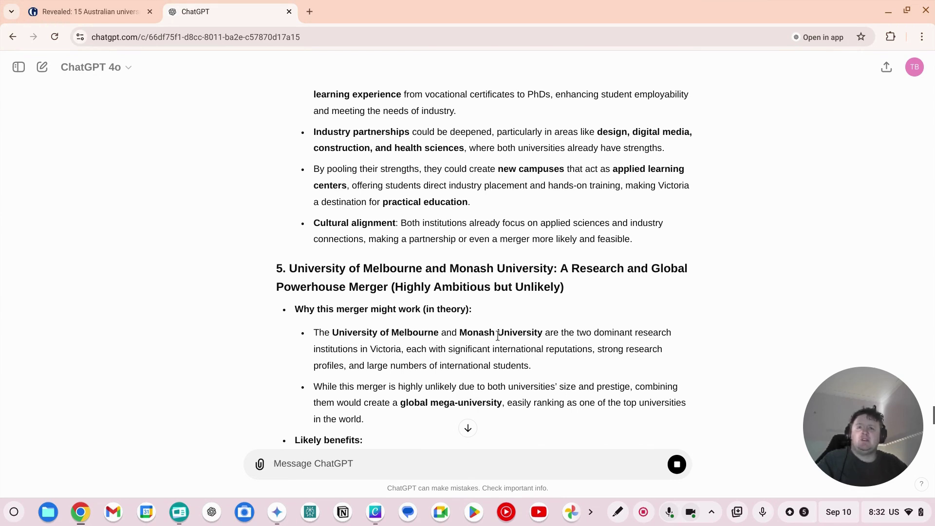
{"action": "scroll", "coordinate": [497, 336], "scroll_direction": "down", "scroll_amount": 2}
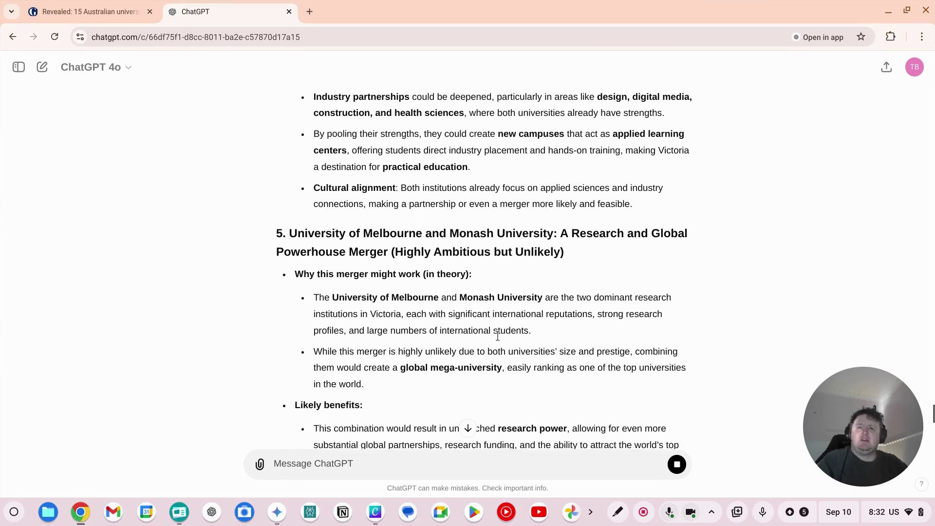
{"action": "scroll", "coordinate": [496, 332], "scroll_direction": "down", "scroll_amount": 5}
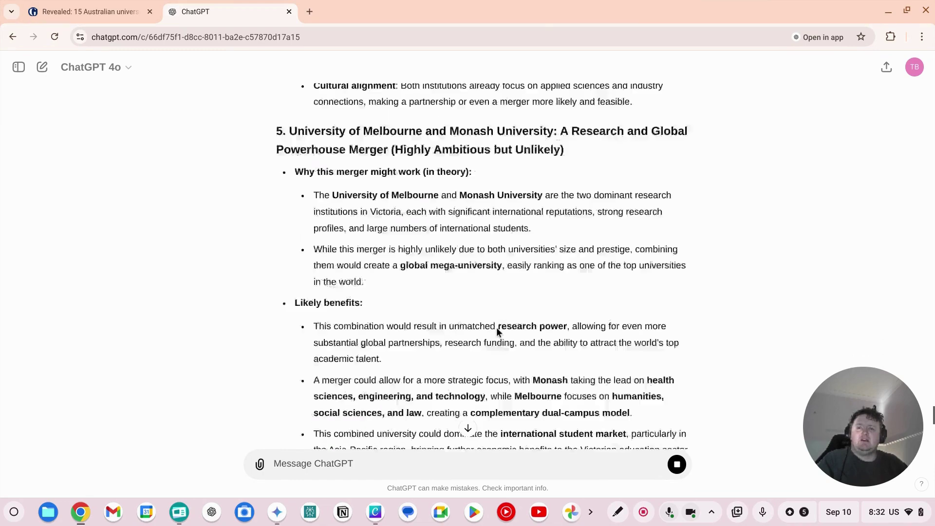
{"action": "scroll", "coordinate": [458, 288], "scroll_direction": "down", "scroll_amount": 6}
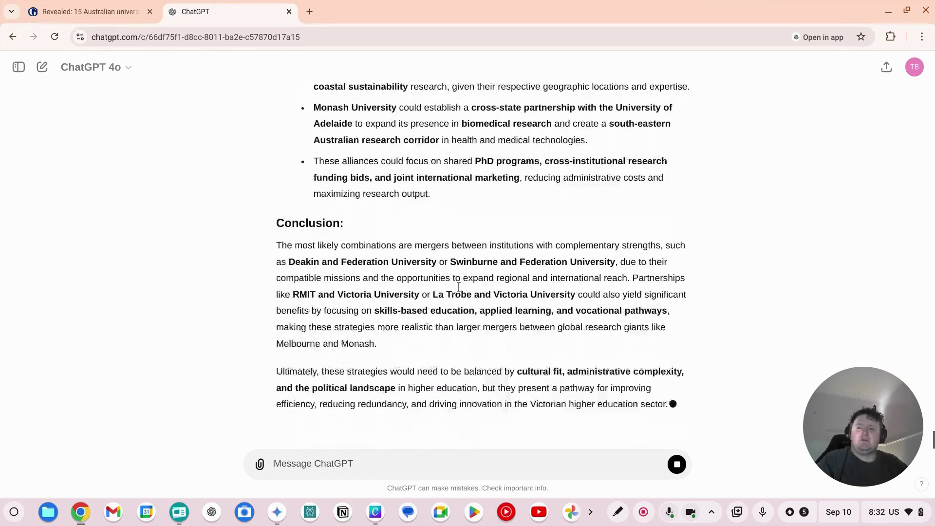
{"action": "scroll", "coordinate": [448, 295], "scroll_direction": "down", "scroll_amount": 1}
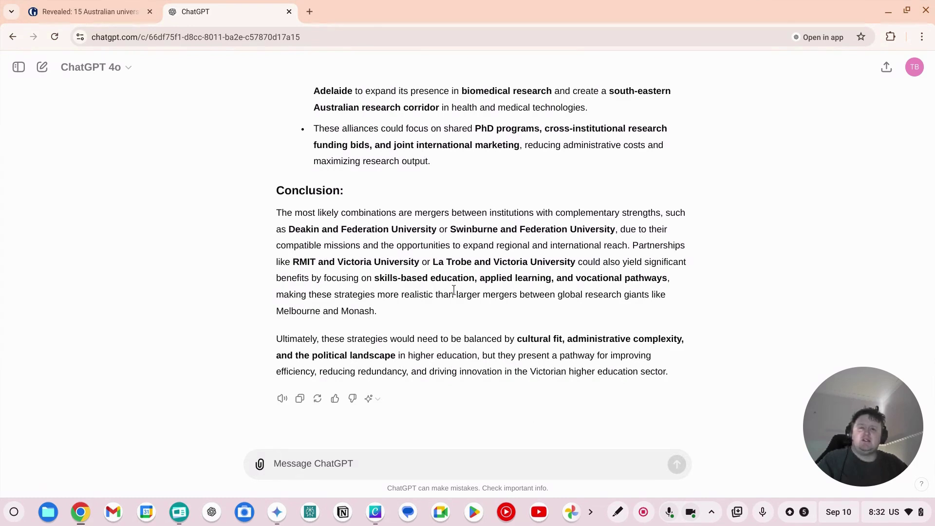